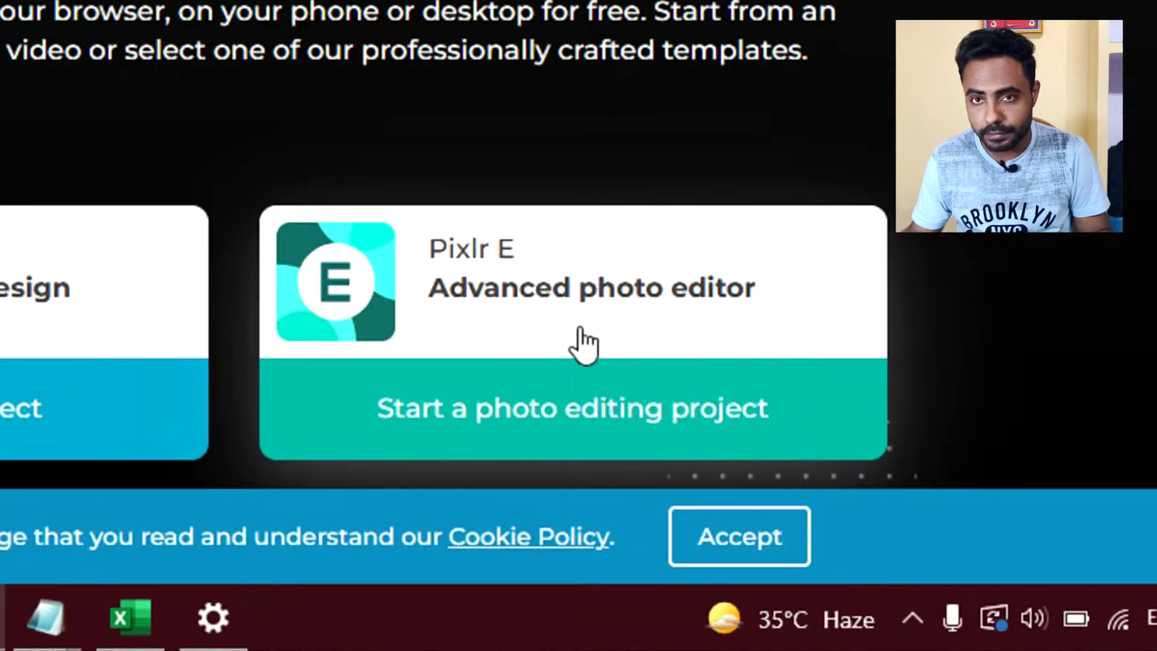
# - Create a 1080×1080 Social Post canvas named 'Profile Picture Insta' in Pixlr E
pyautogui.click(581, 343)
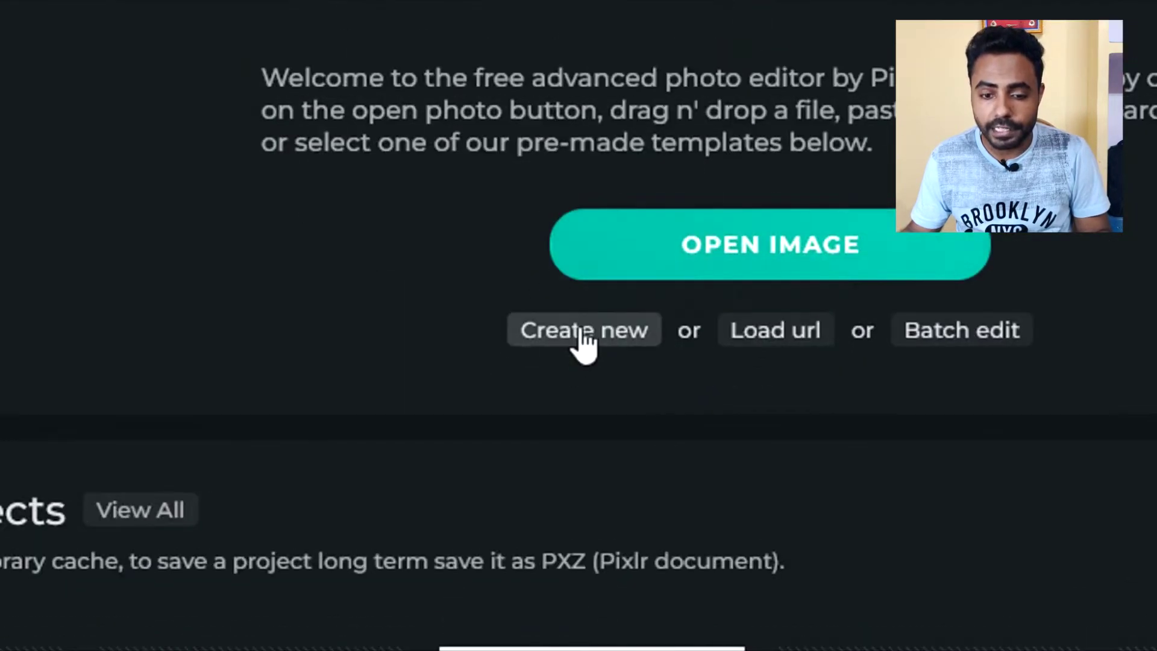
pyautogui.click(581, 344)
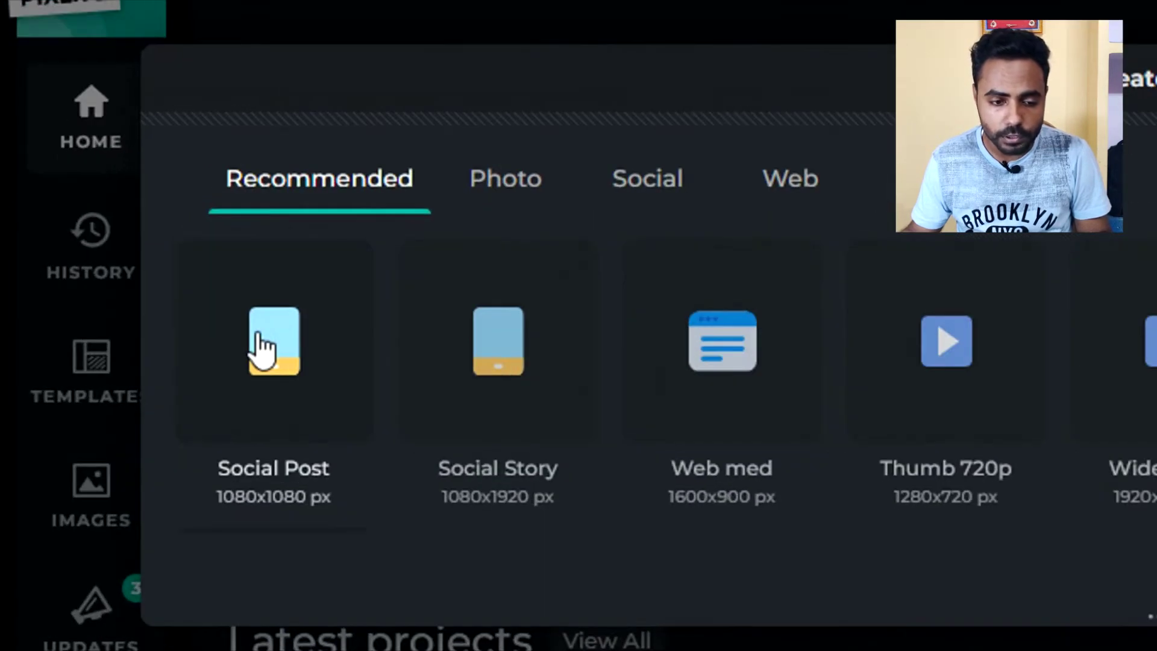
pyautogui.click(133, 350)
pyautogui.click(960, 324)
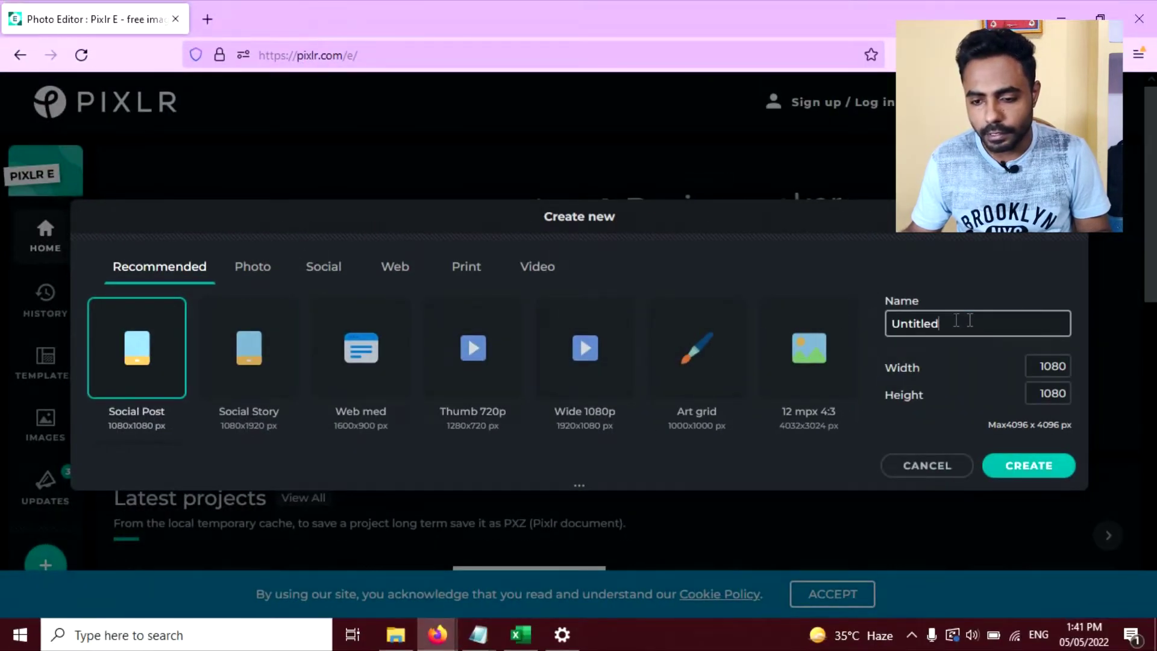
pyautogui.doubleClick(960, 323)
pyautogui.press('BackSpace')
pyautogui.write('Profile Picture In')
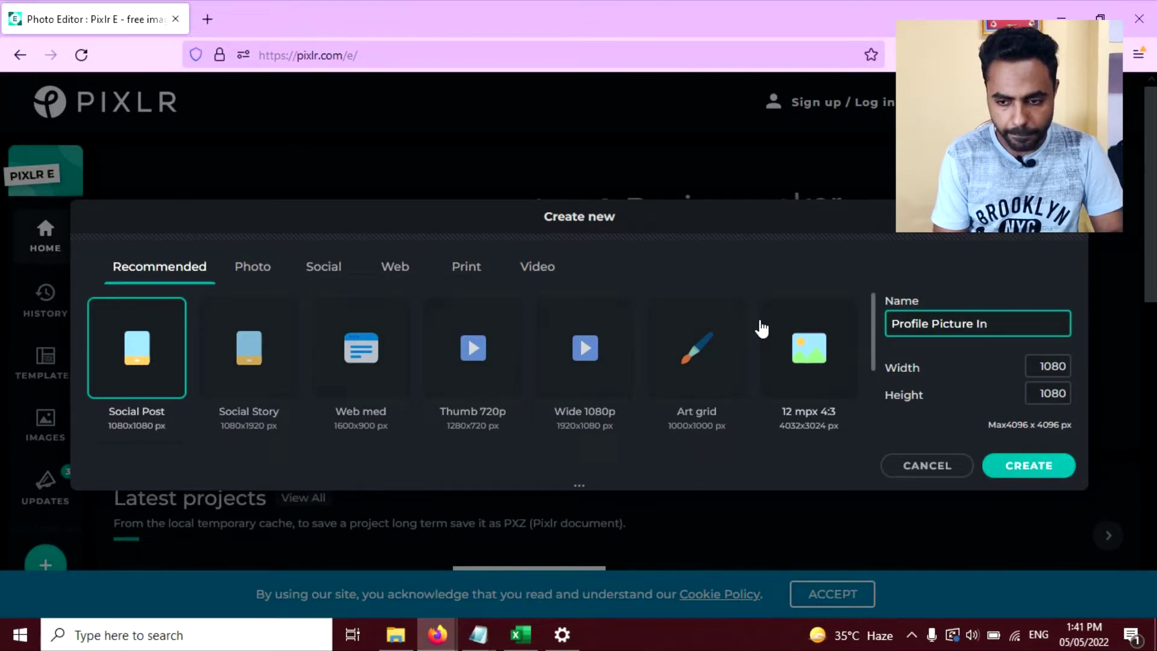
pyautogui.write('sta')
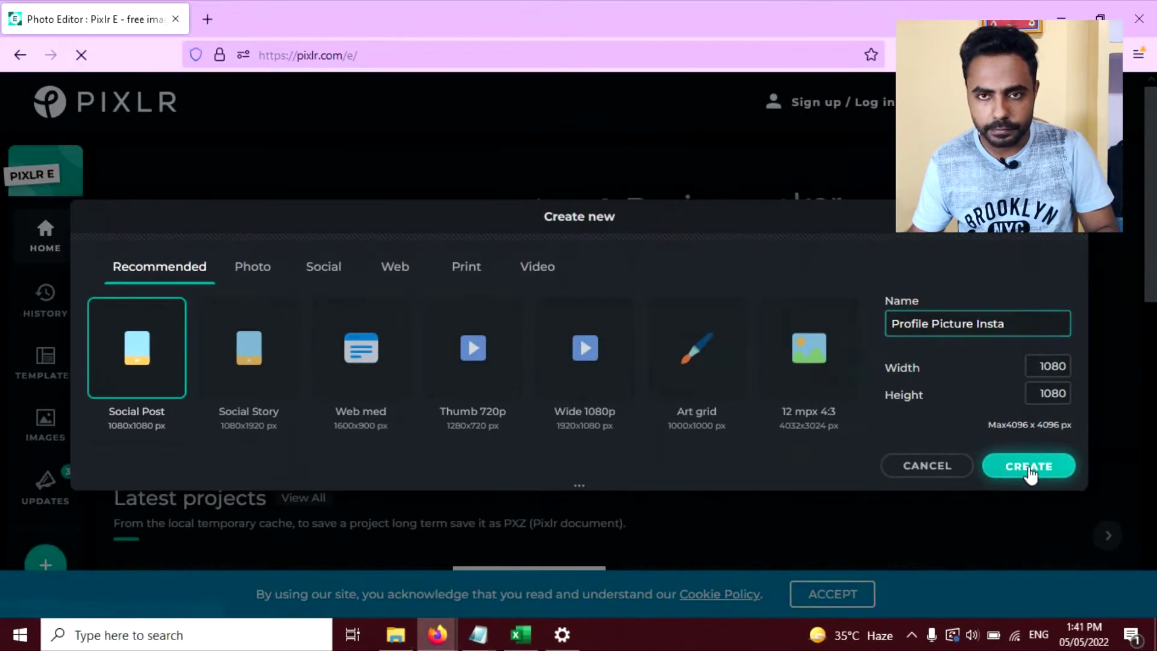
pyautogui.click(1028, 470)
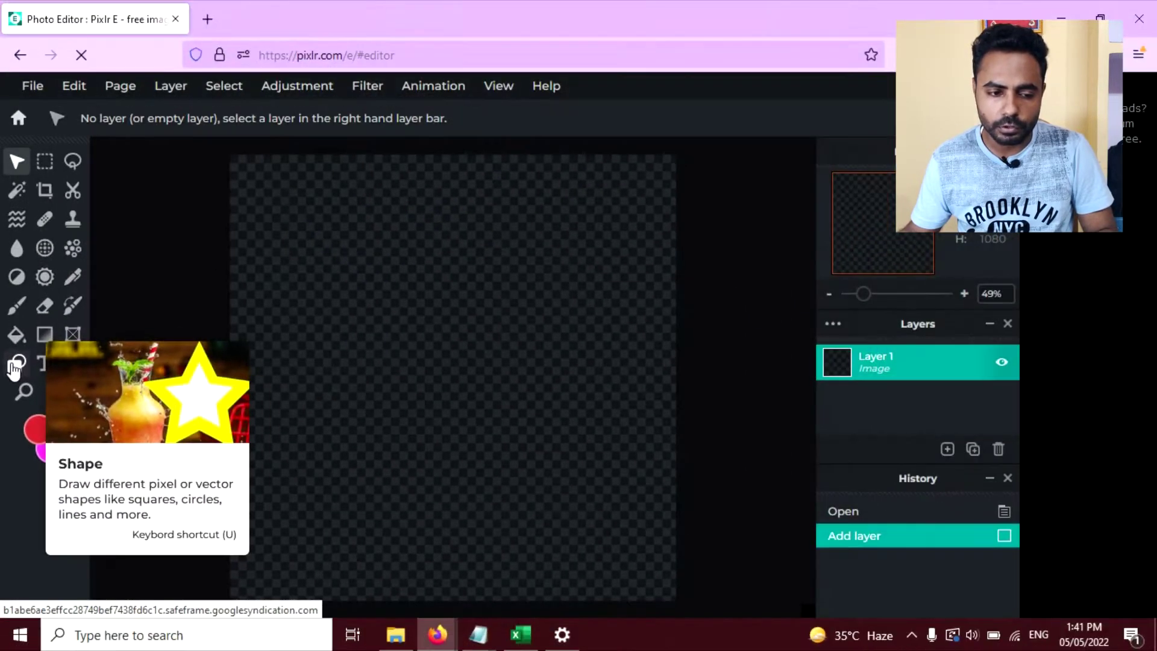
# - Set the Shape tool to draw circles with a red fill
pyautogui.click(17, 363)
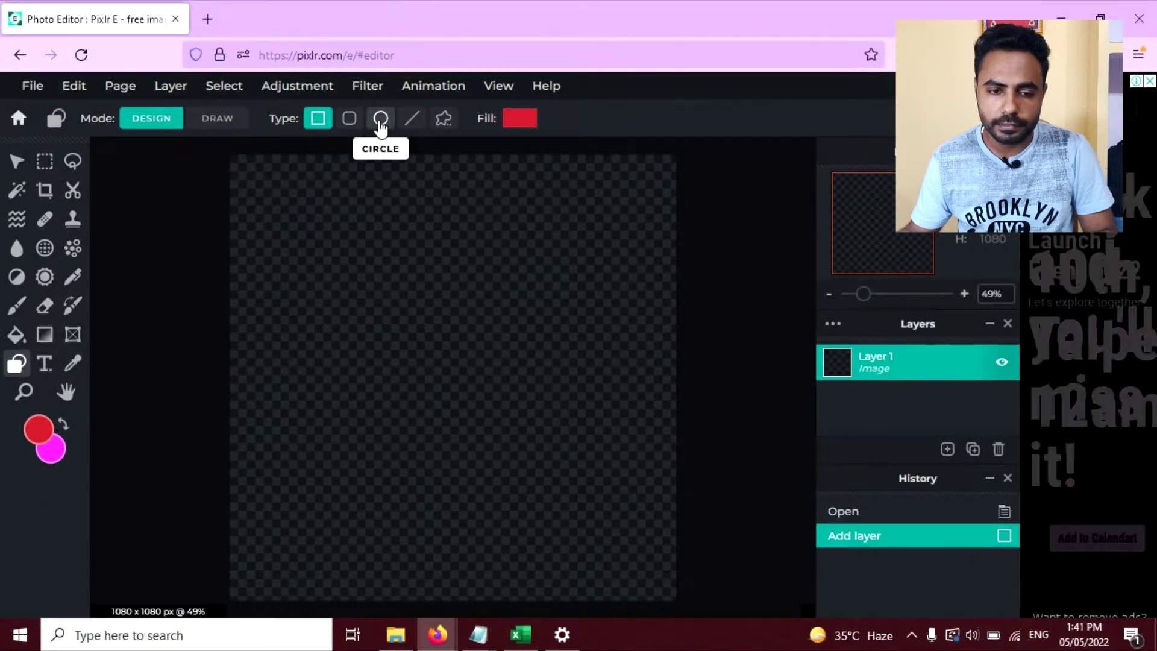
pyautogui.click(408, 140)
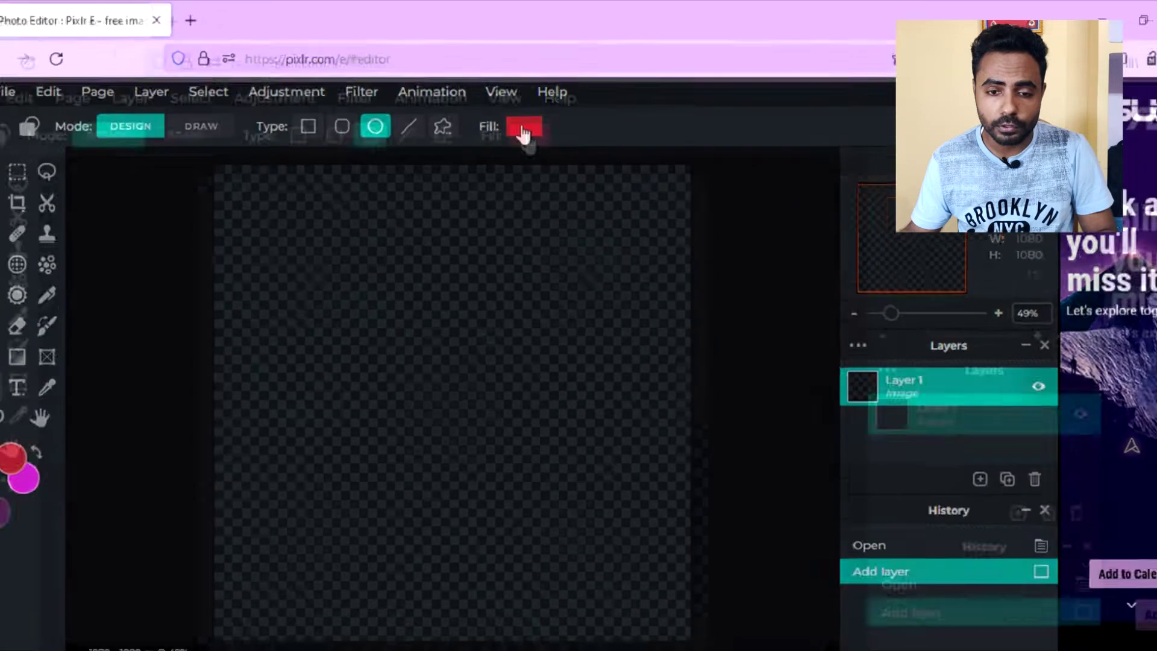
pyautogui.click(536, 162)
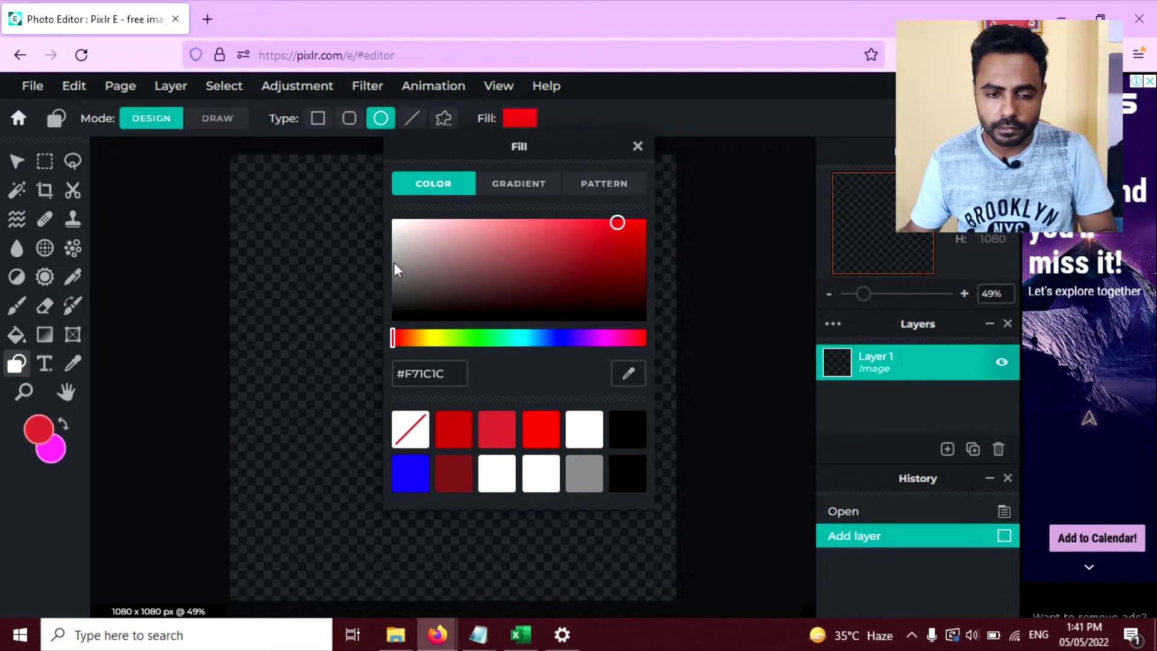
pyautogui.click(179, 200)
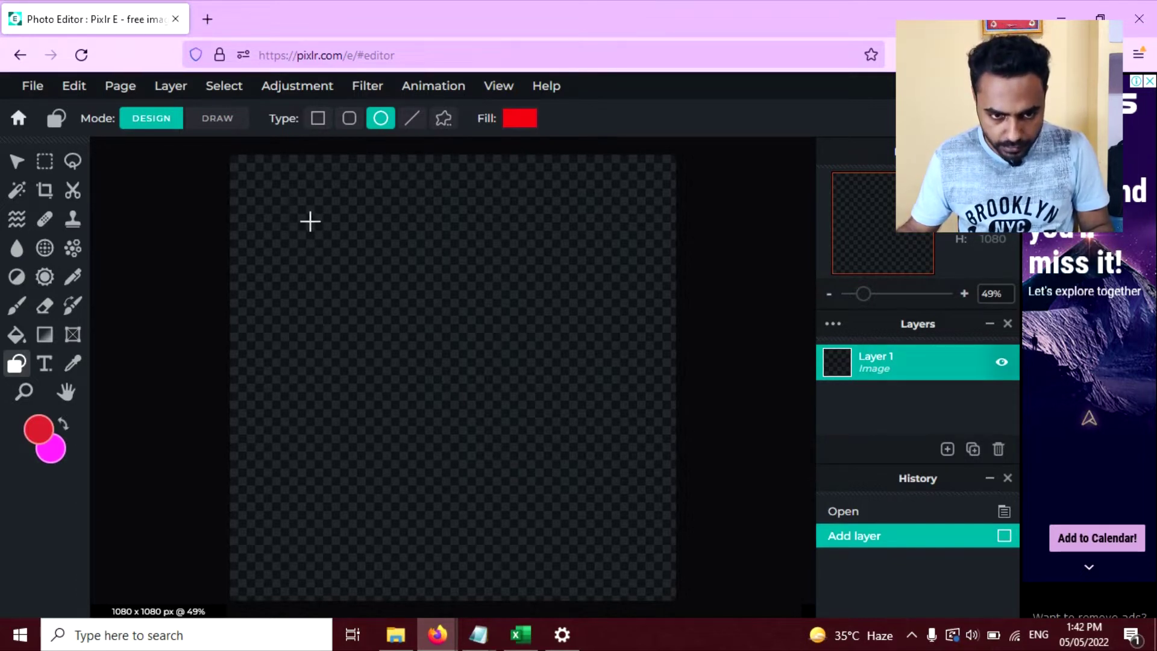
# - Draw a large red circle centred on the canvas, plus a second circle
pyautogui.moveTo(310, 221); pyautogui.dragTo(436, 381)
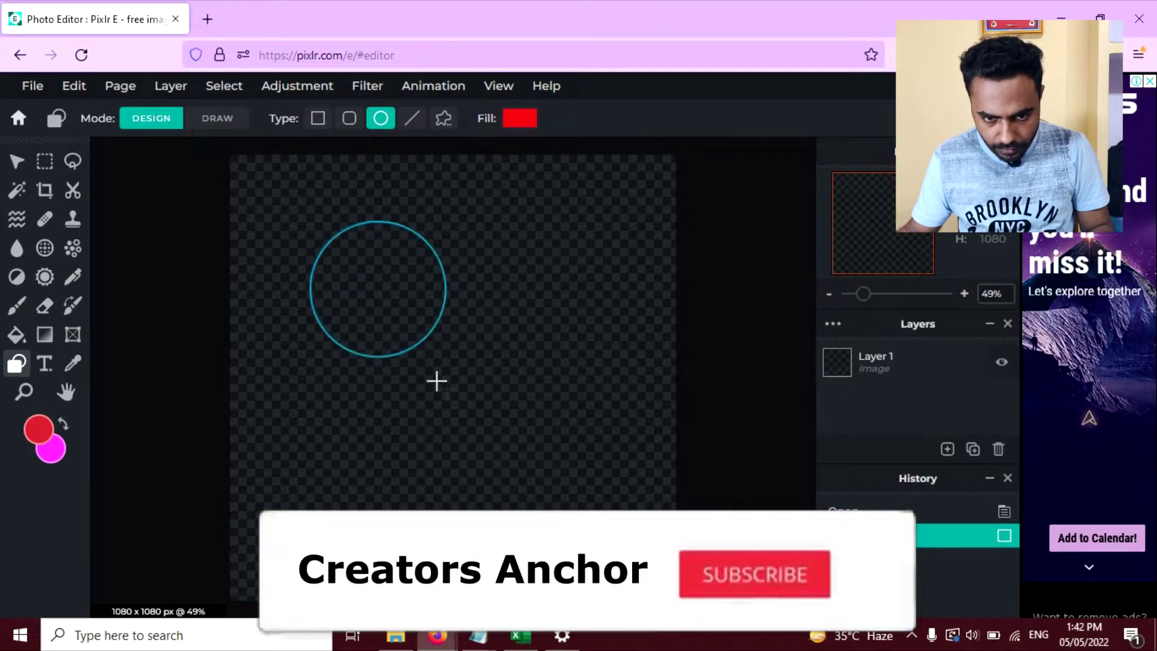
pyautogui.moveTo(436, 381)
pyautogui.mouseDown()
pyautogui.moveTo(637, 512)
pyautogui.moveTo(626, 535)
pyautogui.mouseUp()
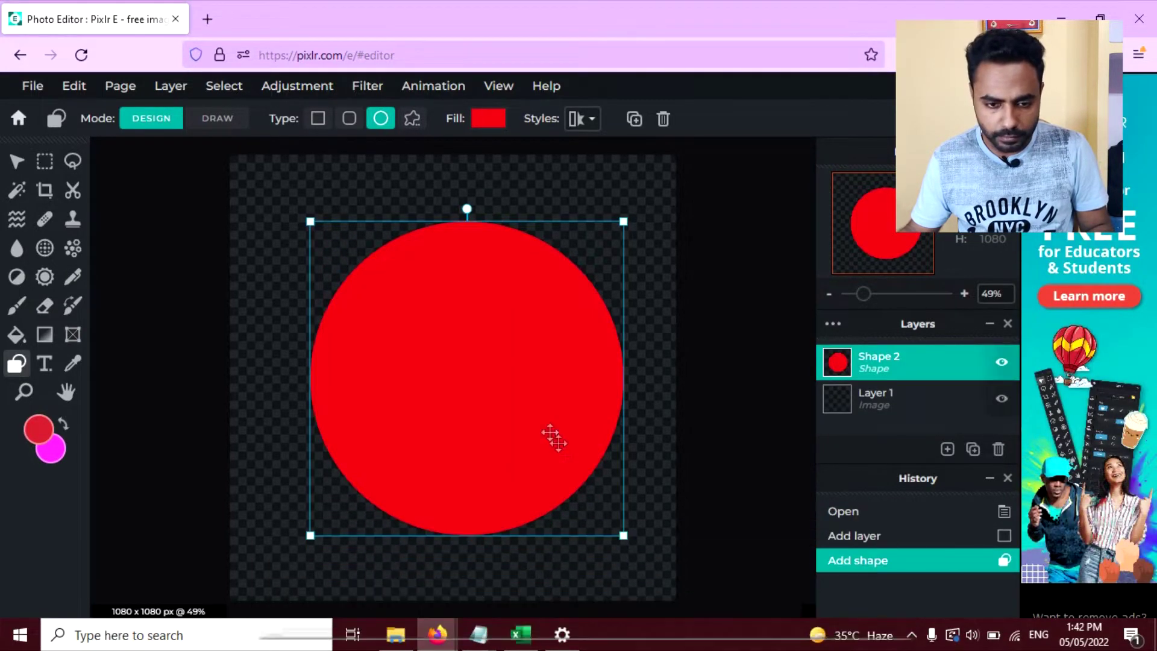
pyautogui.moveTo(553, 439); pyautogui.dragTo(536, 426)
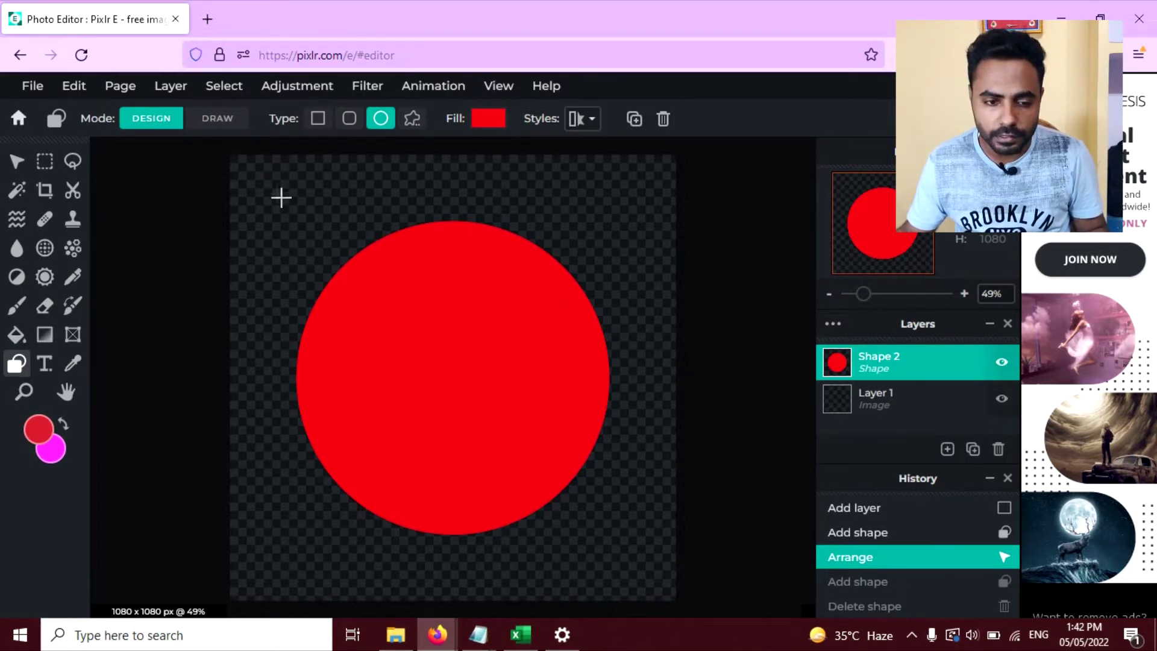
pyautogui.moveTo(273, 191); pyautogui.dragTo(552, 466)
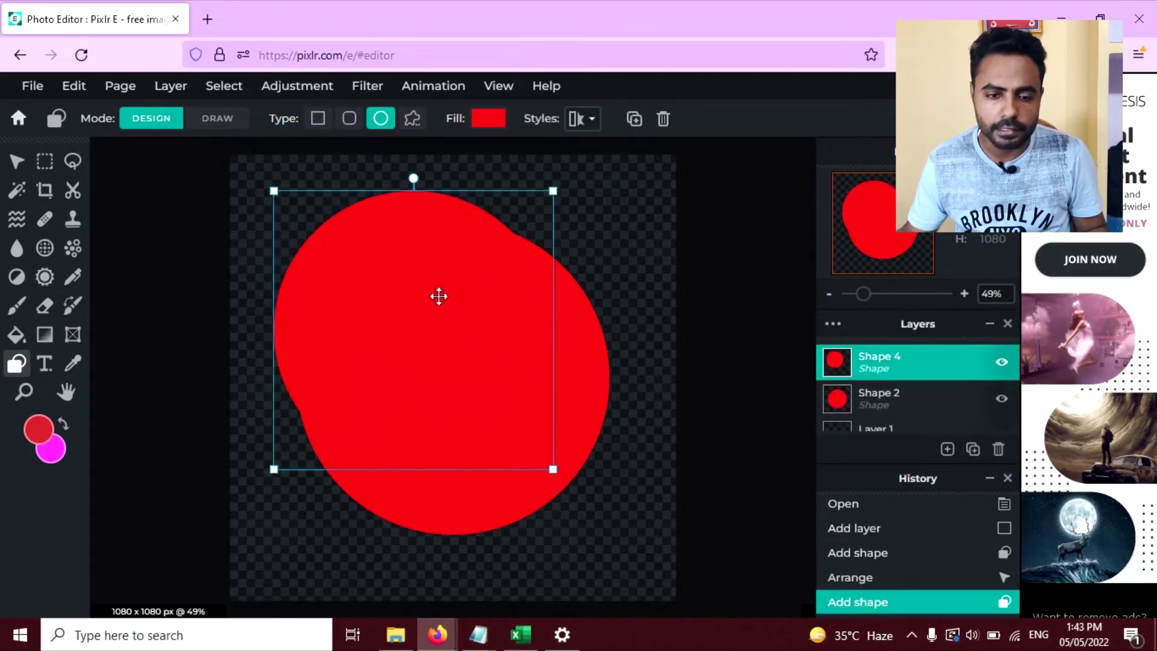
# - Fill the second circle white and centre it over the red one, leaving a red ring
pyautogui.moveTo(342, 222); pyautogui.dragTo(312, 207)
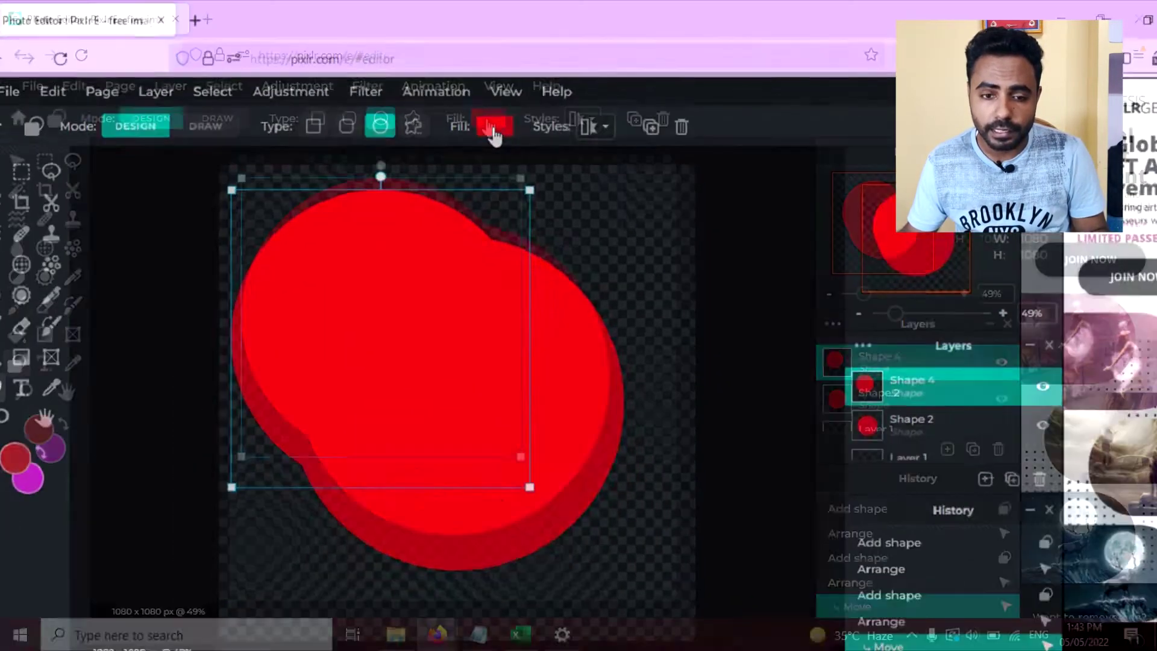
pyautogui.click(582, 241)
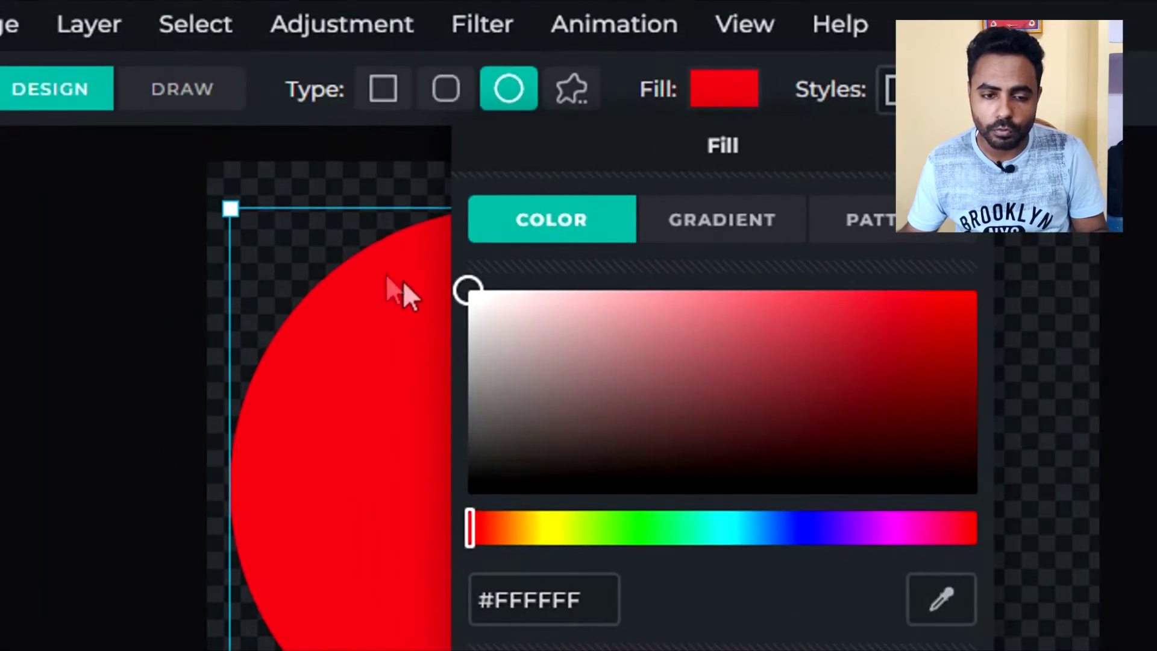
pyautogui.click(403, 281)
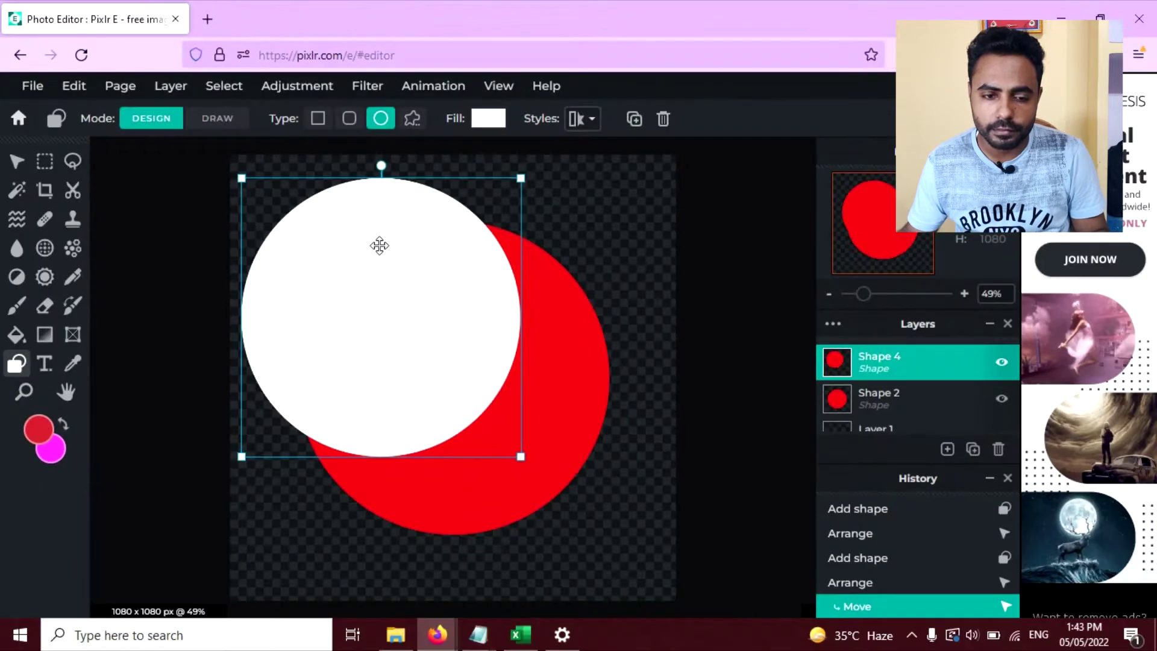
pyautogui.moveTo(347, 241); pyautogui.dragTo(399, 285)
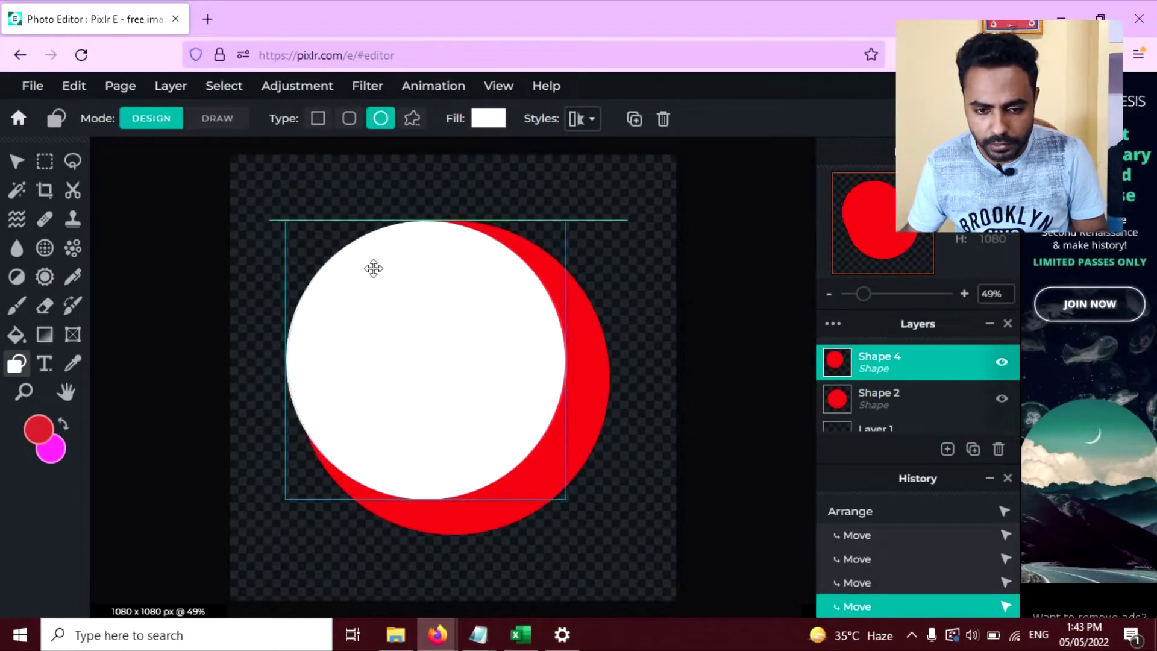
pyautogui.moveTo(398, 285); pyautogui.dragTo(399, 285)
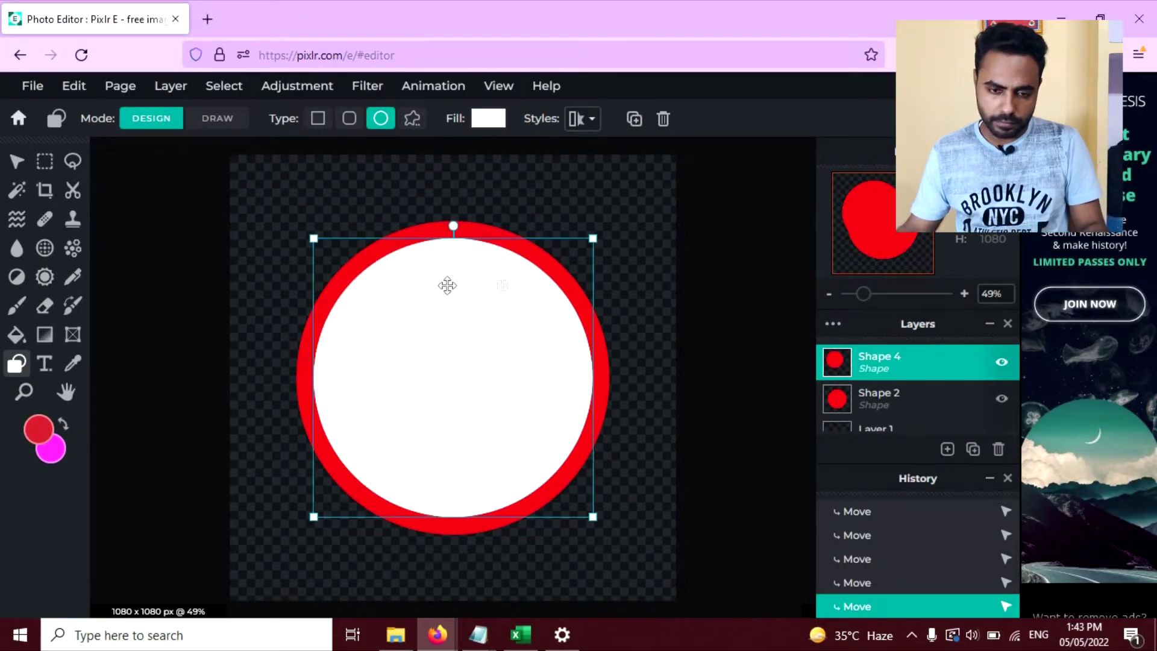
pyautogui.scroll(-1, 690, 317)
pyautogui.scroll(1, 691, 317)
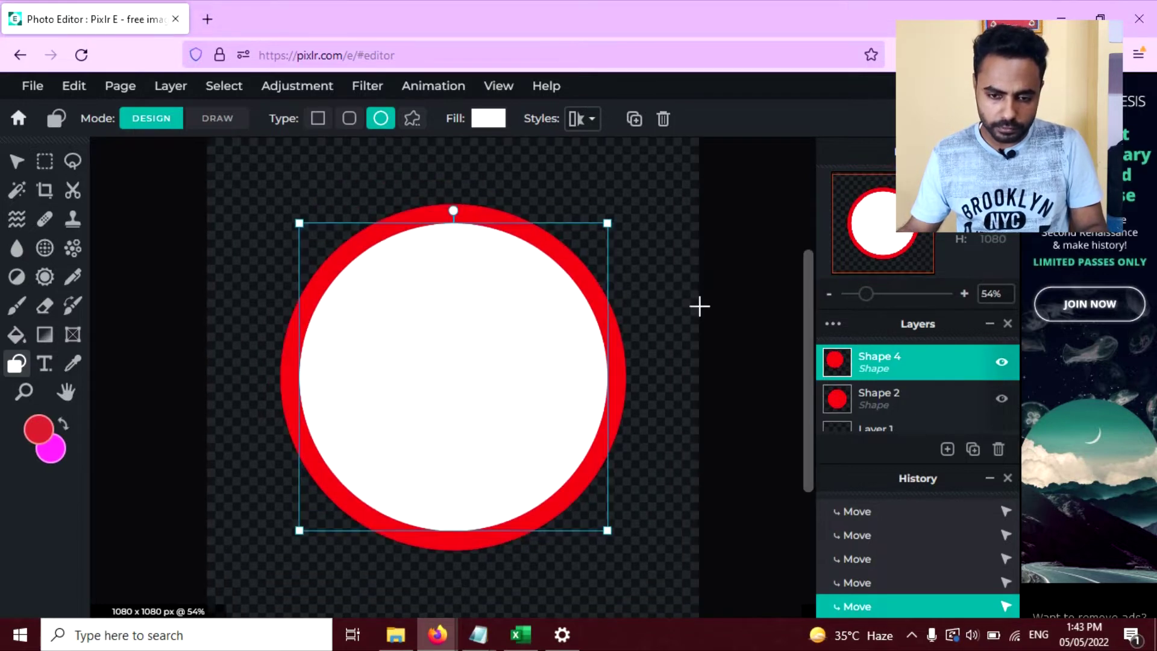
pyautogui.click(699, 306)
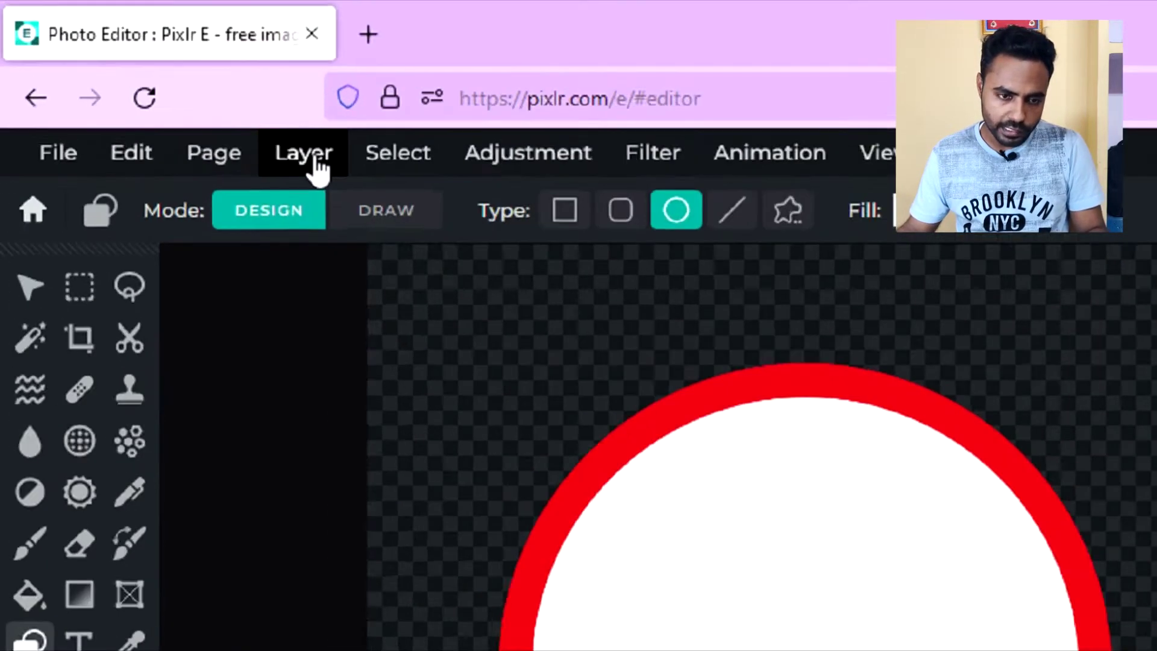
# - Add the removebg-preview portrait photo from disk as a new layer
pyautogui.click(174, 89)
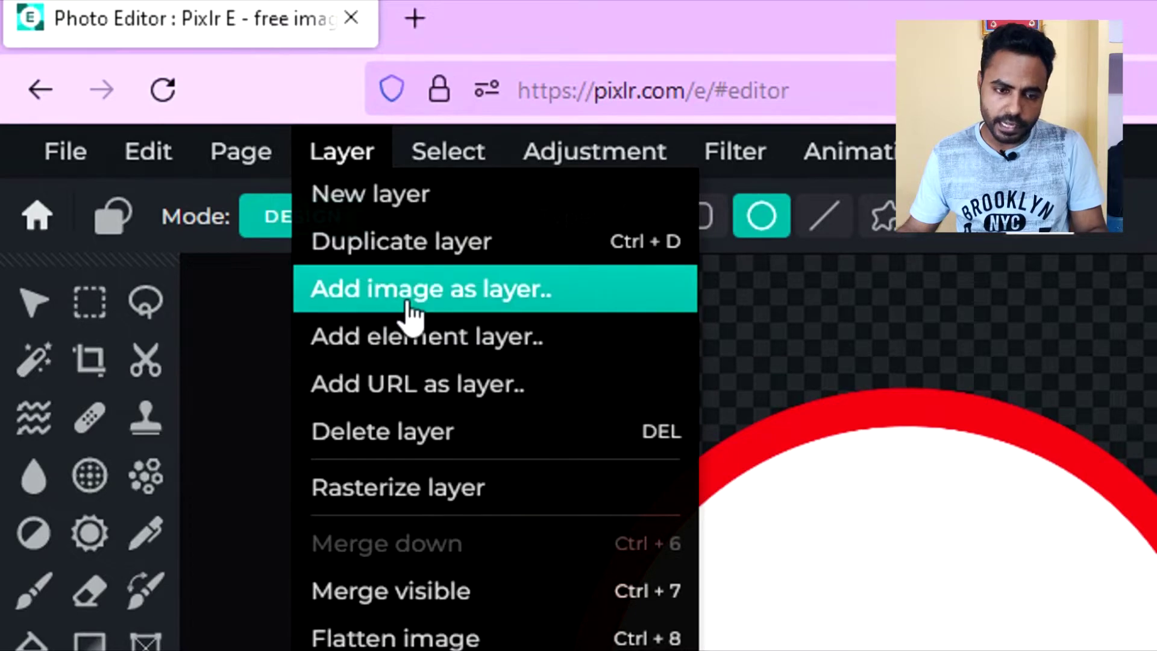
pyautogui.click(410, 304)
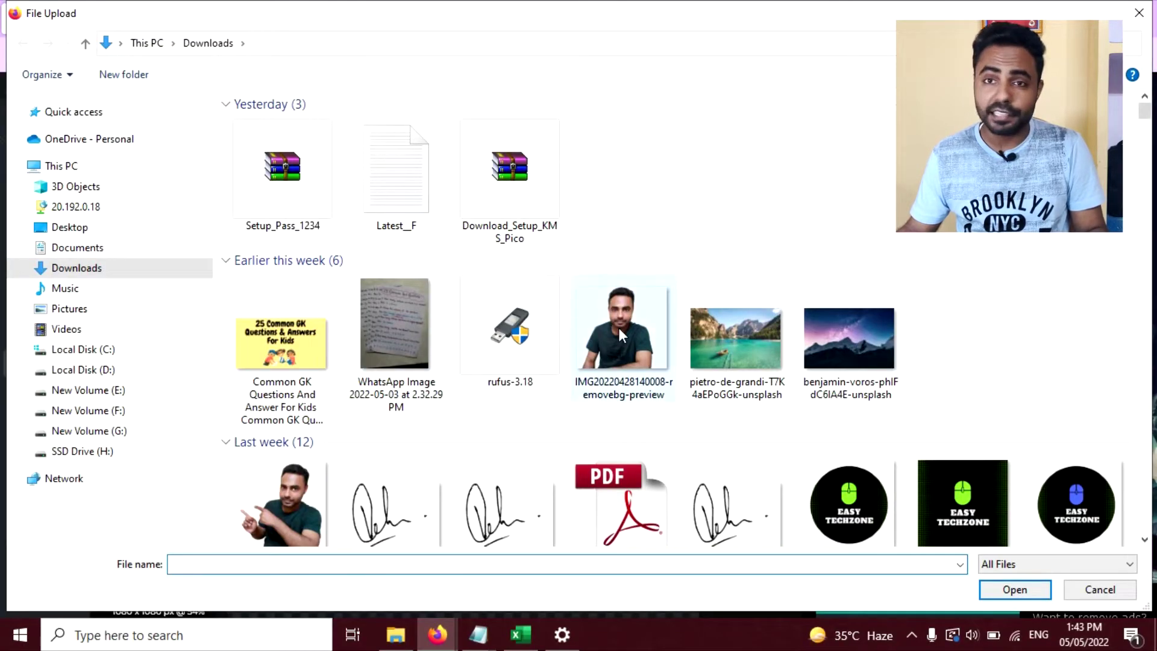
pyautogui.click(627, 335)
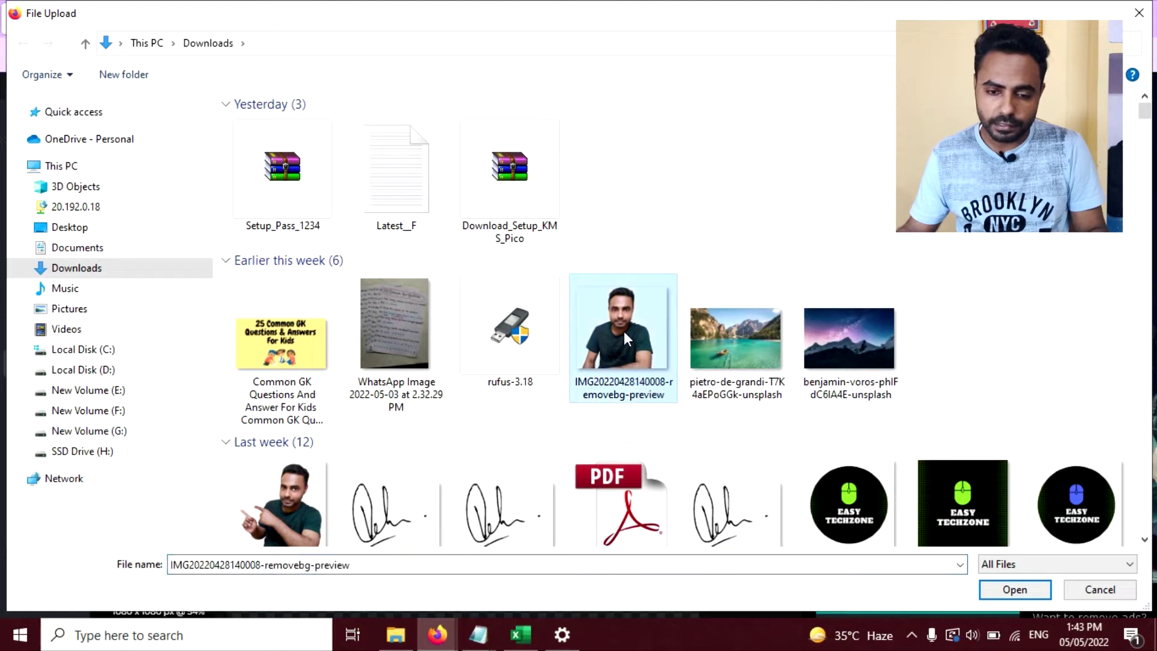
pyautogui.doubleClick(624, 330)
# - Undo the accidental moves of the white circle so it stays centred
pyautogui.moveTo(478, 338); pyautogui.dragTo(478, 346)
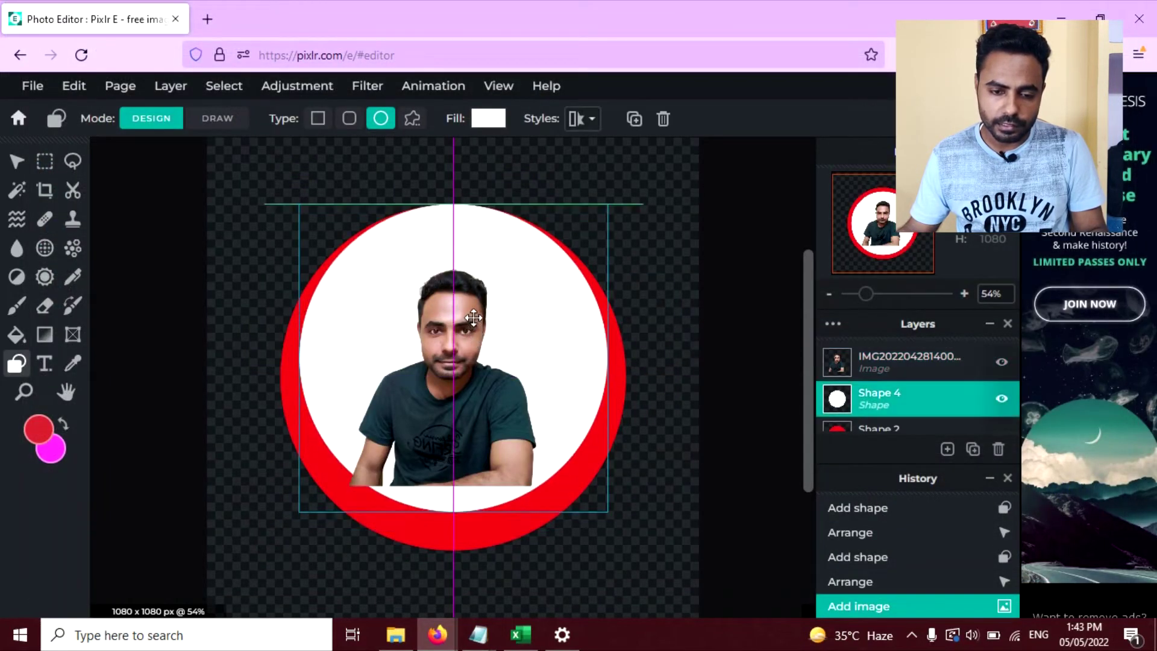
pyautogui.hotkey('ctrl', 'z')
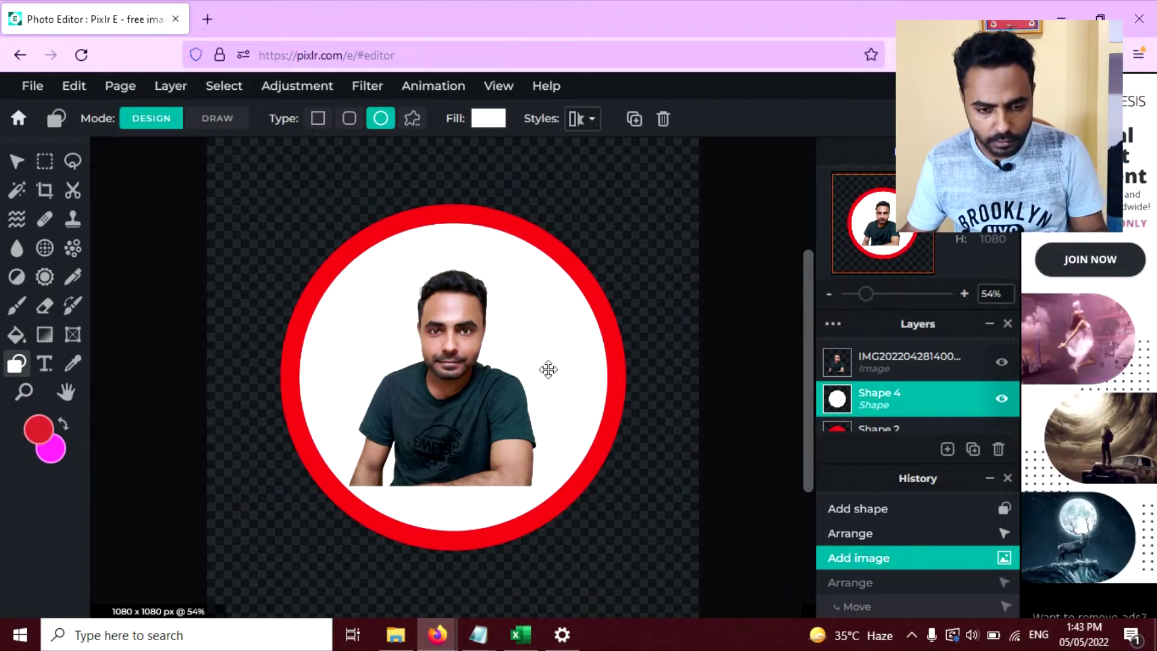
pyautogui.moveTo(447, 365); pyautogui.dragTo(437, 366)
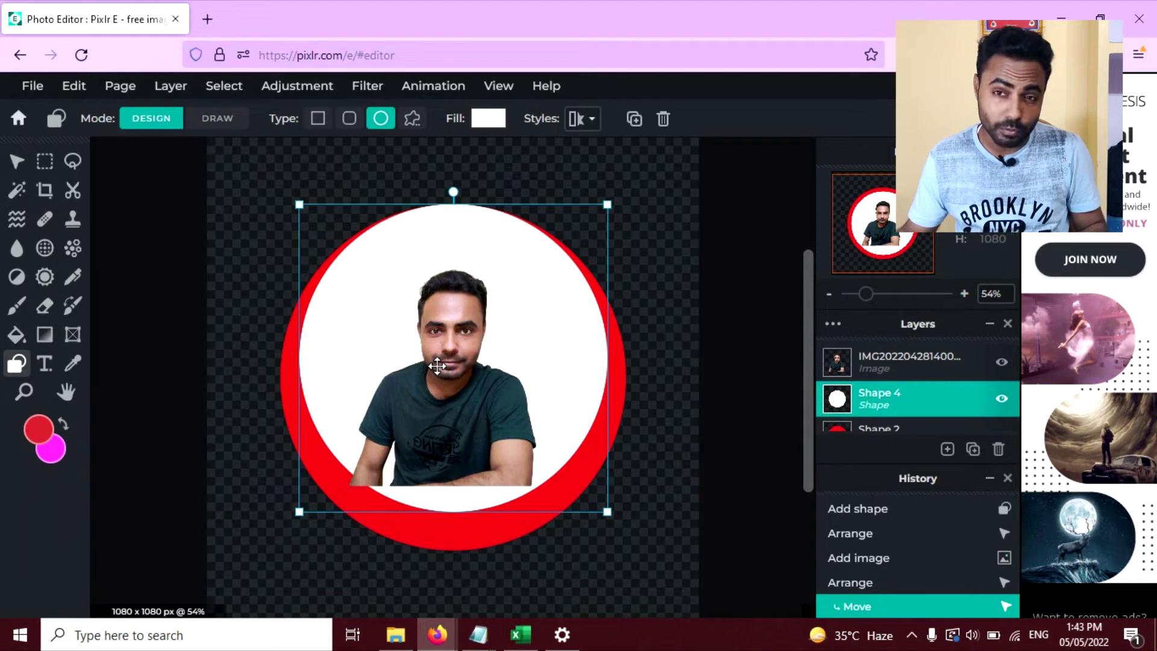
pyautogui.hotkey('ctrl', 'z')
pyautogui.hotkey('ctrl', 'z')
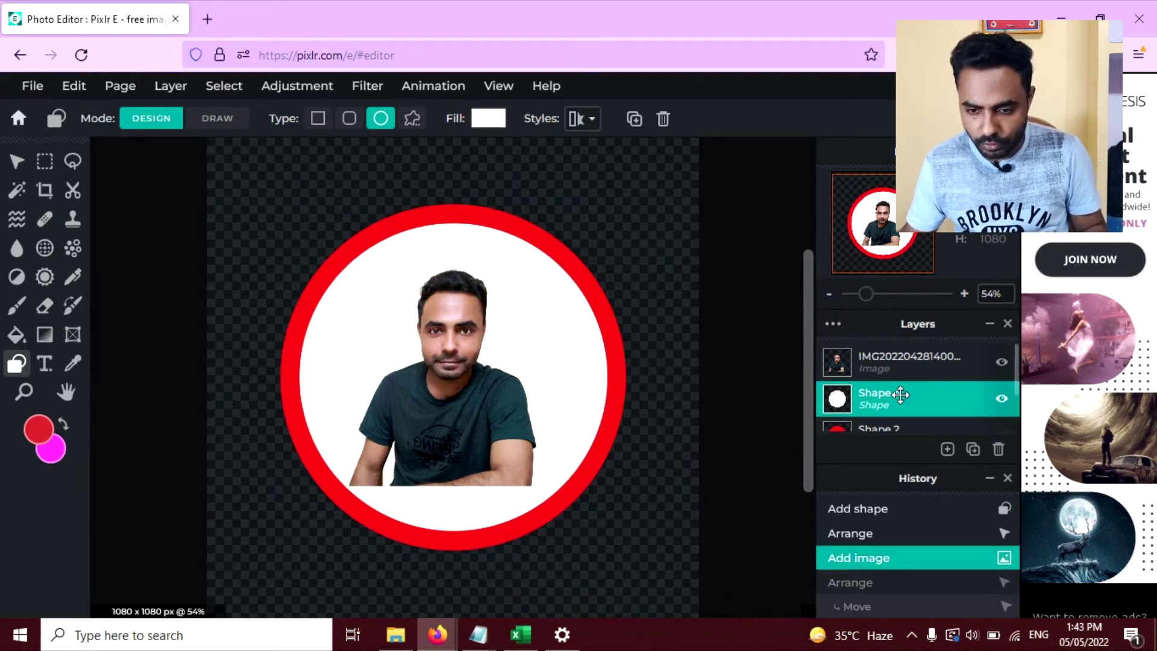
pyautogui.scroll(-2, 900, 394)
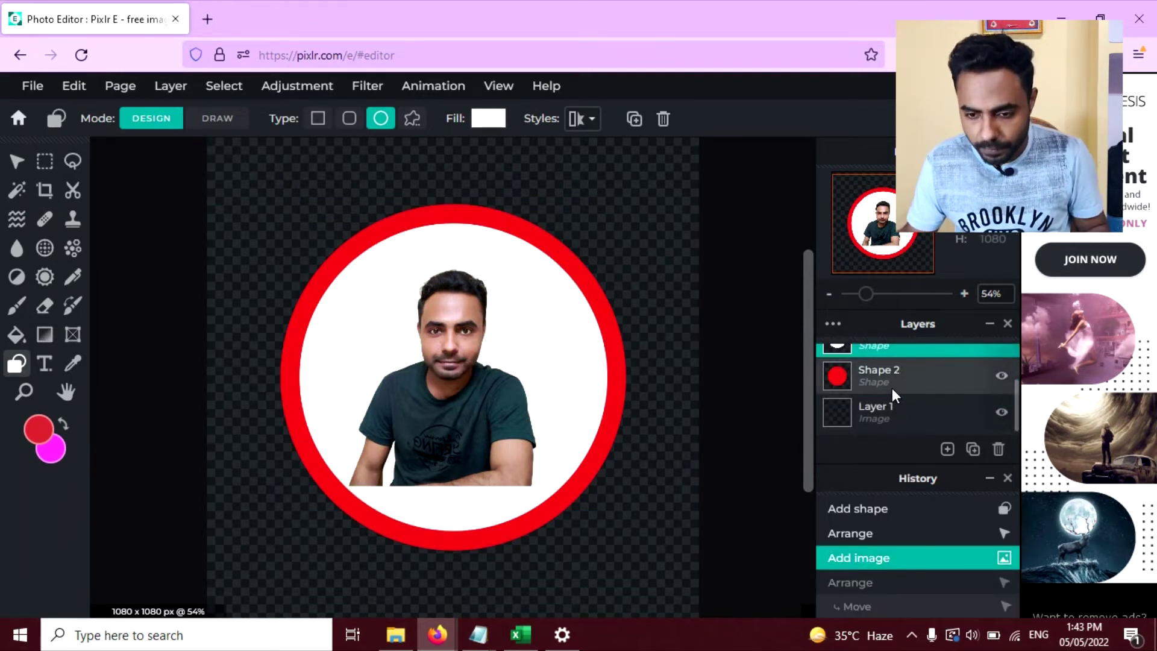
# - Lock the white circle's Shape 4 layer
pyautogui.scroll(2, 891, 388)
pyautogui.click(885, 397)
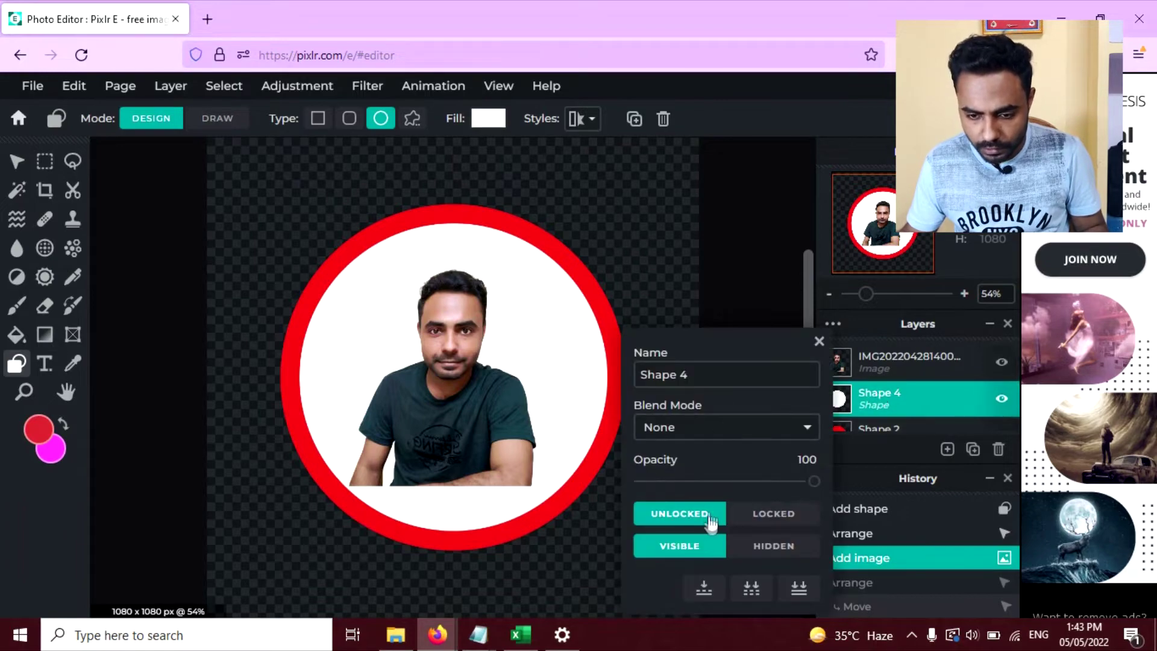
pyautogui.scroll(-2, 874, 397)
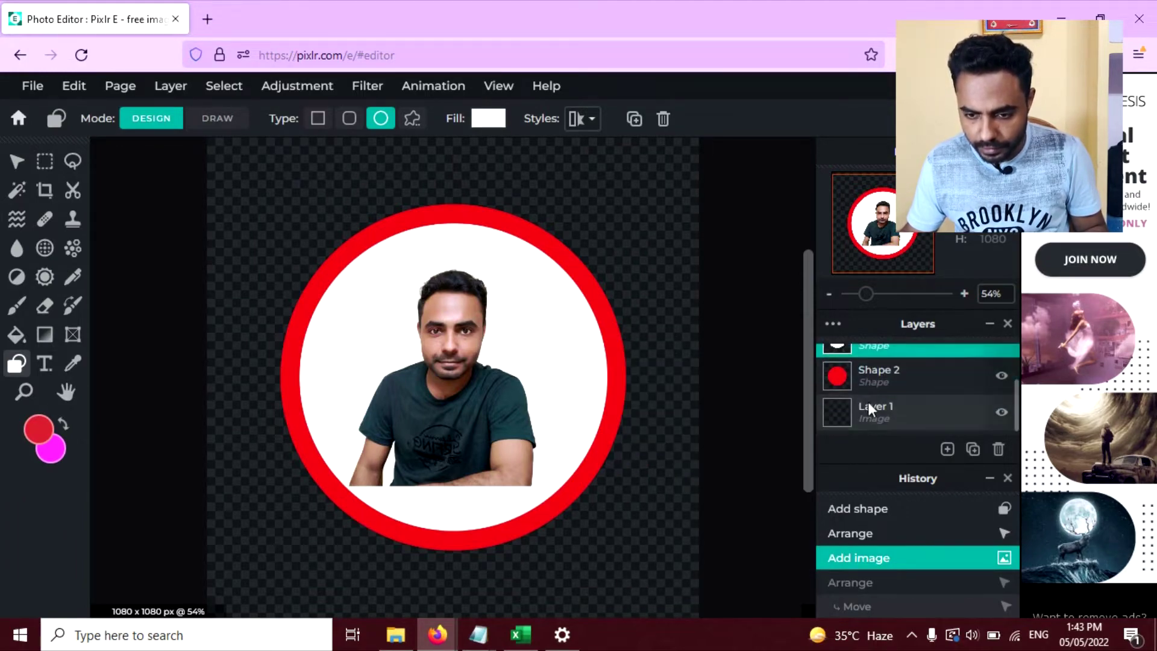
pyautogui.scroll(2, 871, 393)
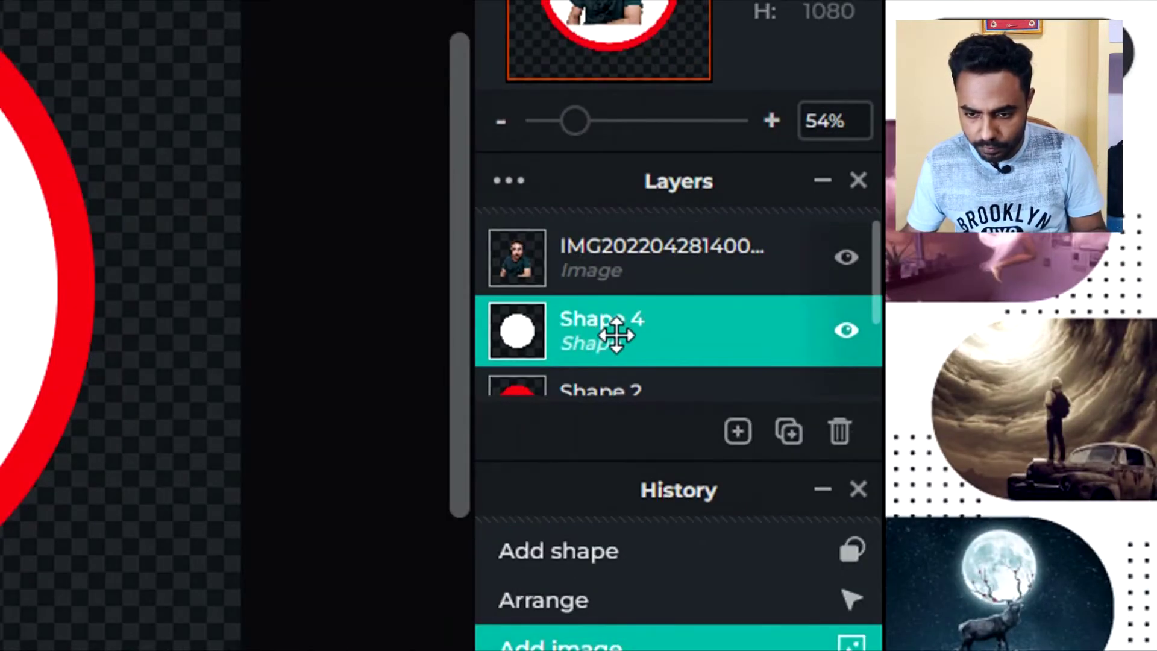
pyautogui.click(563, 335)
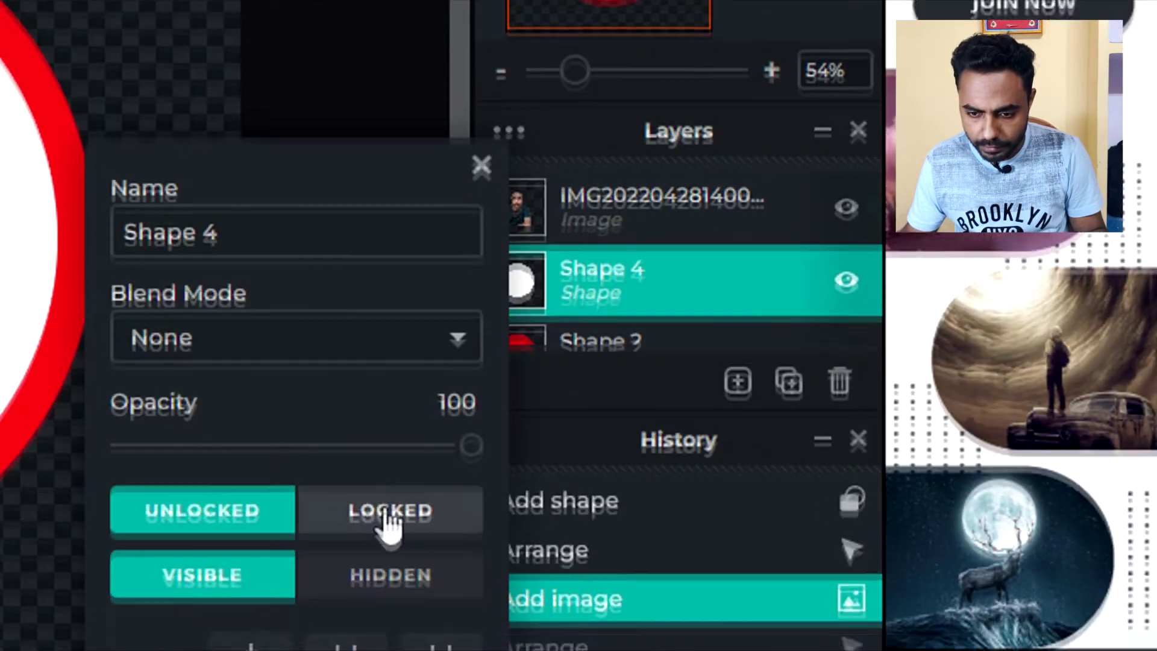
pyautogui.click(383, 515)
# - Lock the red ring's Shape 2 layer and select the portrait photo layer
pyautogui.scroll(-2, 620, 256)
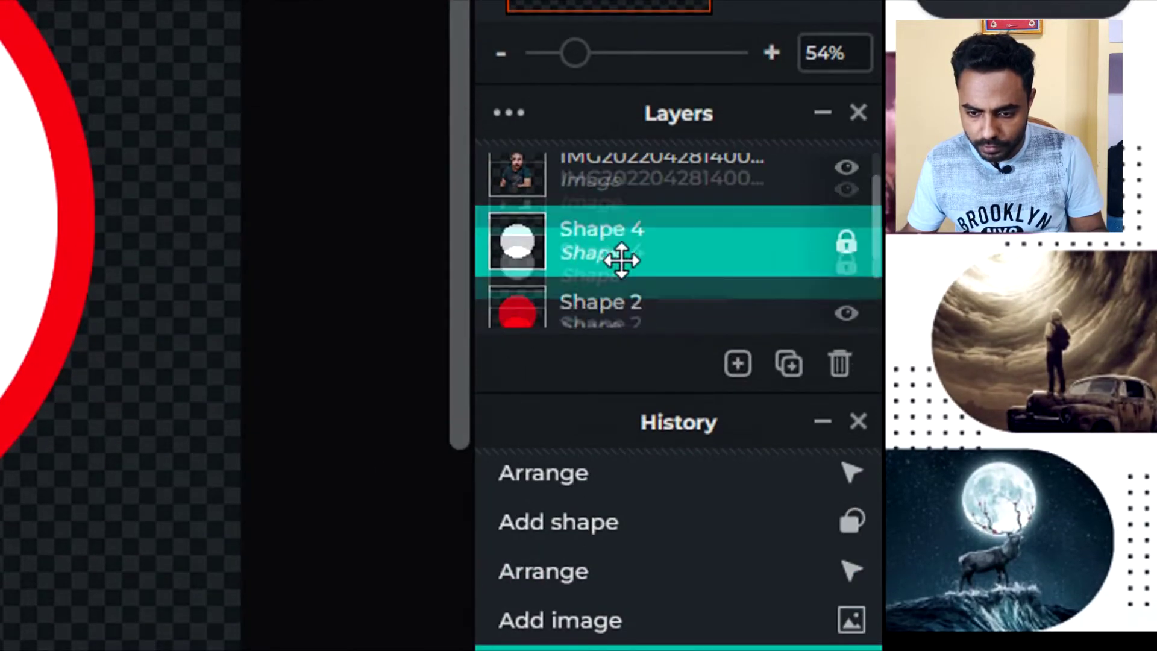
pyautogui.click(619, 224)
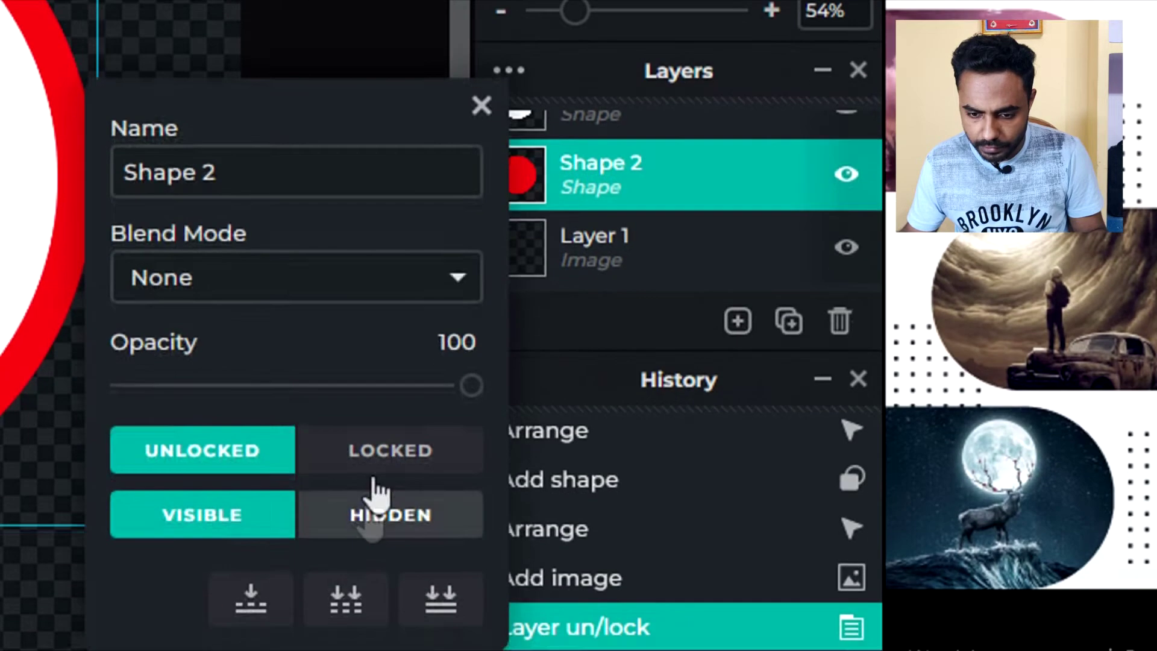
pyautogui.click(375, 458)
pyautogui.scroll(2, 609, 243)
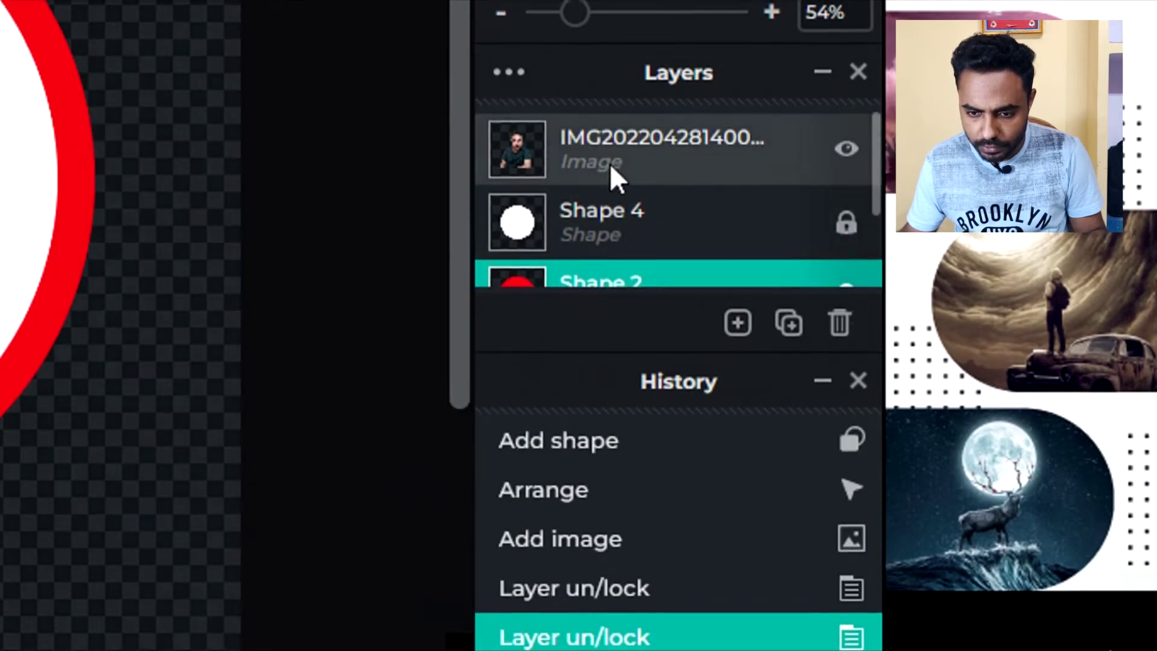
pyautogui.click(602, 164)
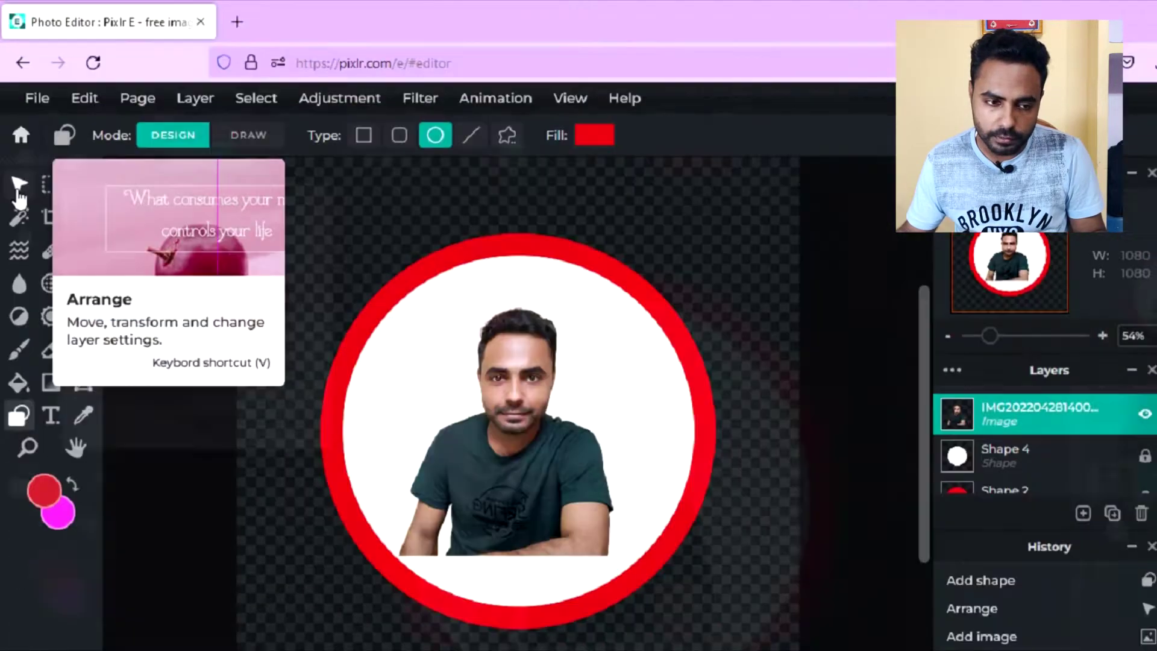
# - Move the portrait up-left and enlarge it so the head rises above the red ring
pyautogui.click(33, 337)
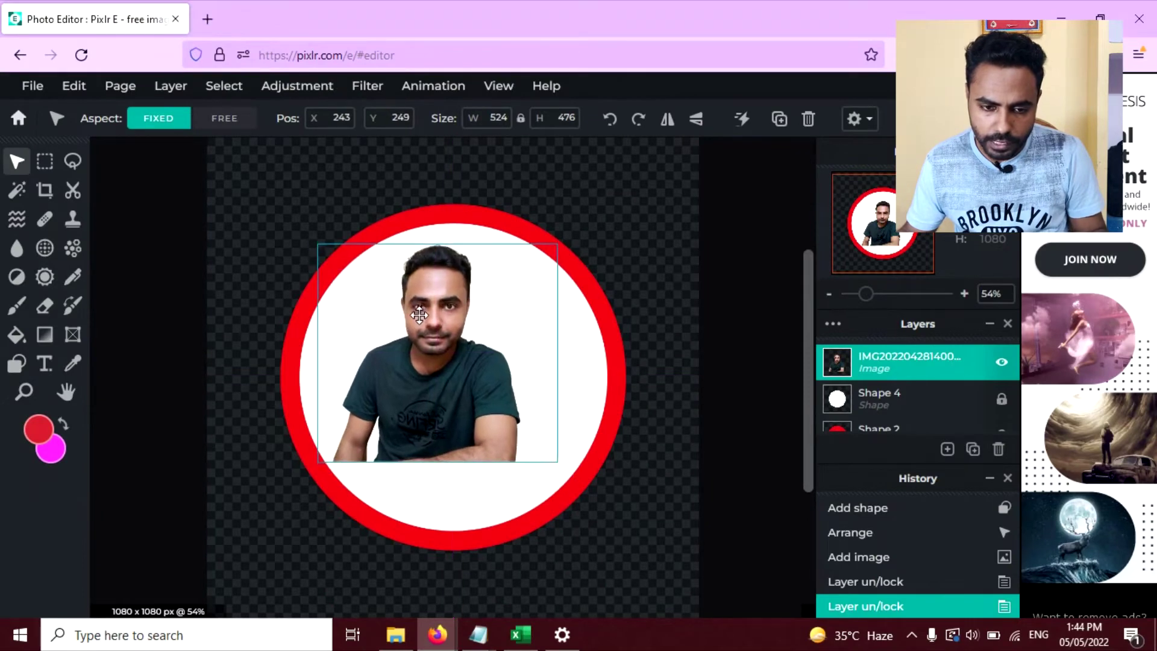
pyautogui.moveTo(435, 339); pyautogui.dragTo(419, 314)
pyautogui.moveTo(566, 469); pyautogui.dragTo(586, 478)
pyautogui.moveTo(536, 418); pyautogui.dragTo(523, 411)
pyautogui.moveTo(597, 483); pyautogui.dragTo(636, 520)
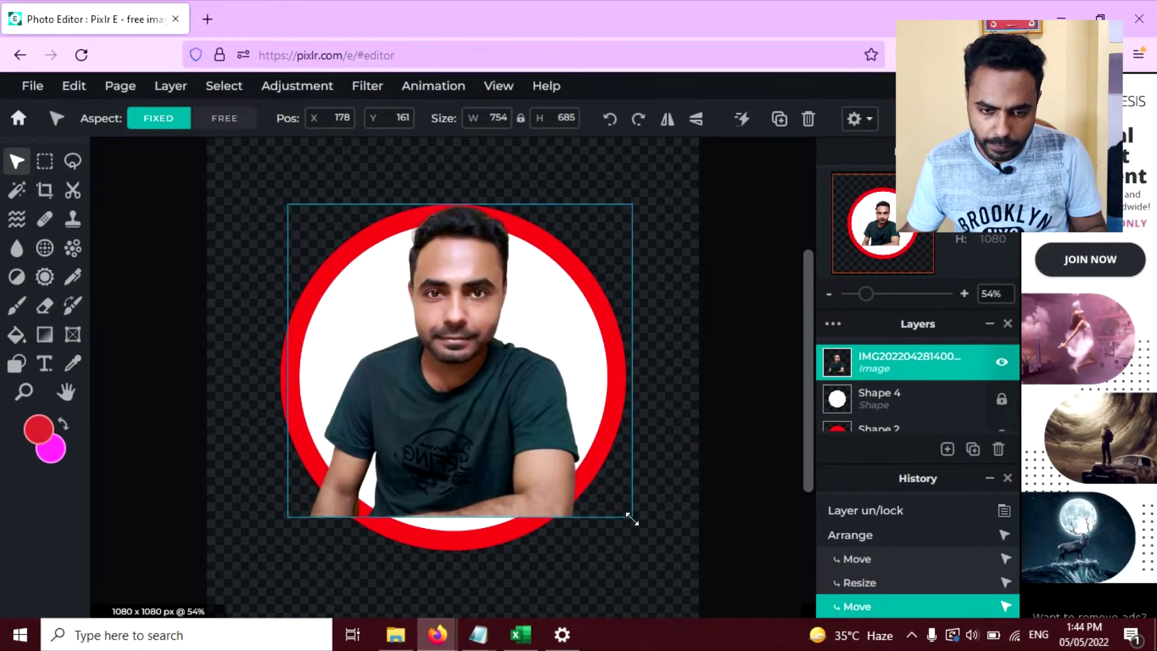
pyautogui.click(550, 473)
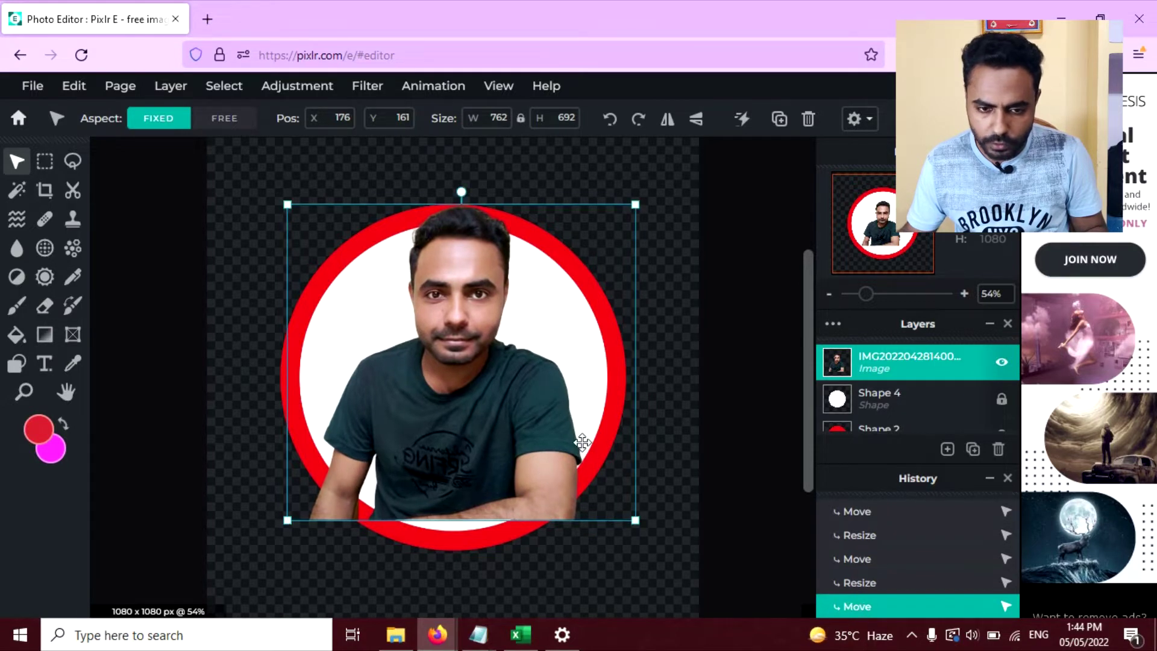
pyautogui.click(690, 364)
pyautogui.click(439, 469)
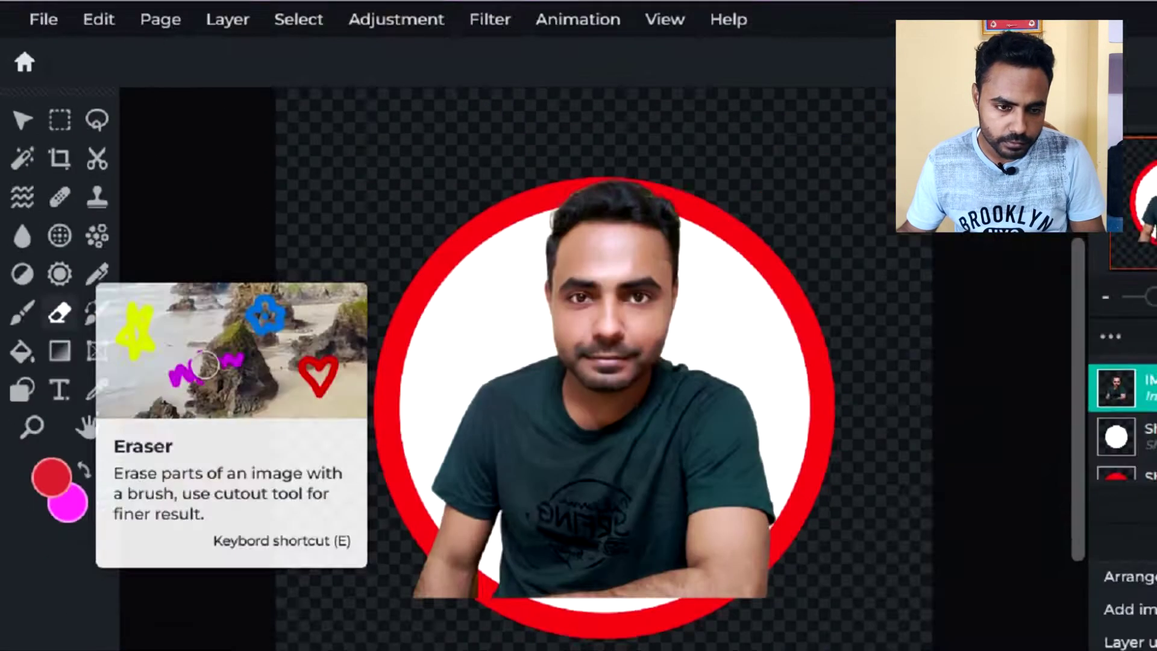
# - Erase the portrait's forearm and lower edge with a soft (~55%), ~53px eraser
pyautogui.click(94, 334)
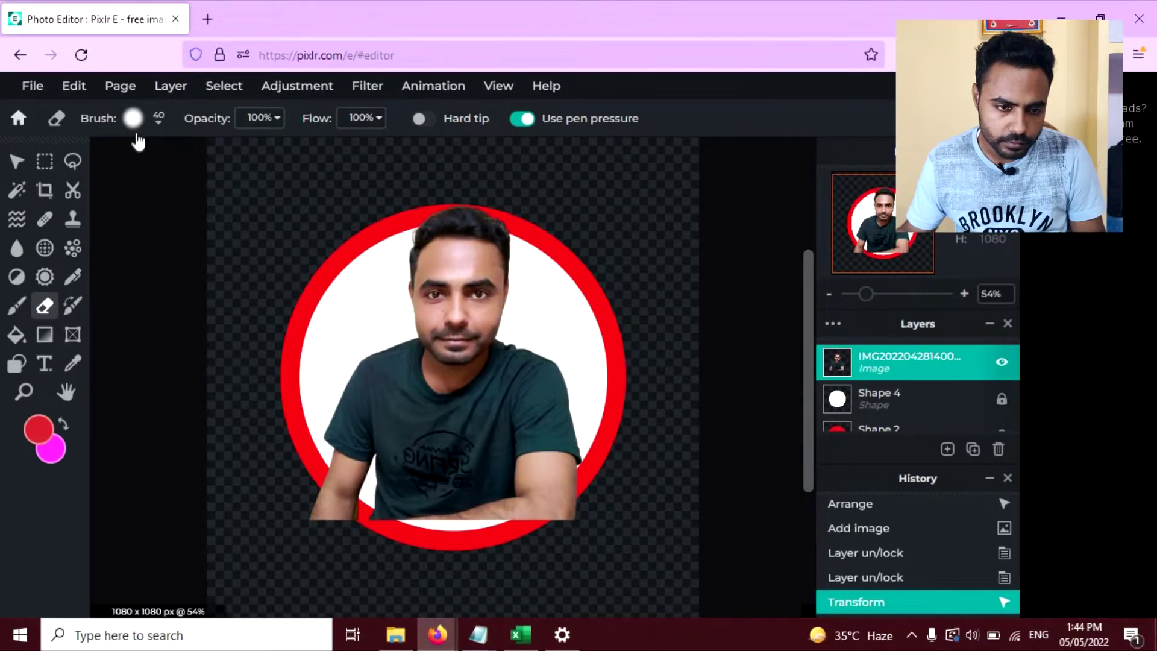
pyautogui.click(134, 119)
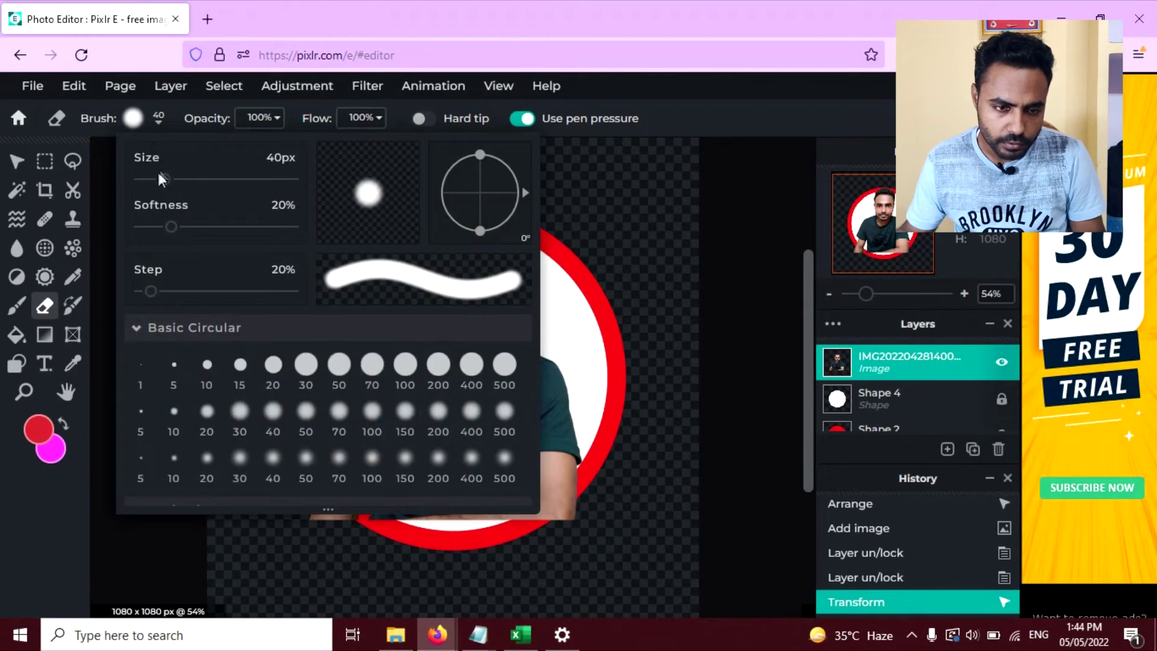
pyautogui.moveTo(172, 228); pyautogui.dragTo(222, 233)
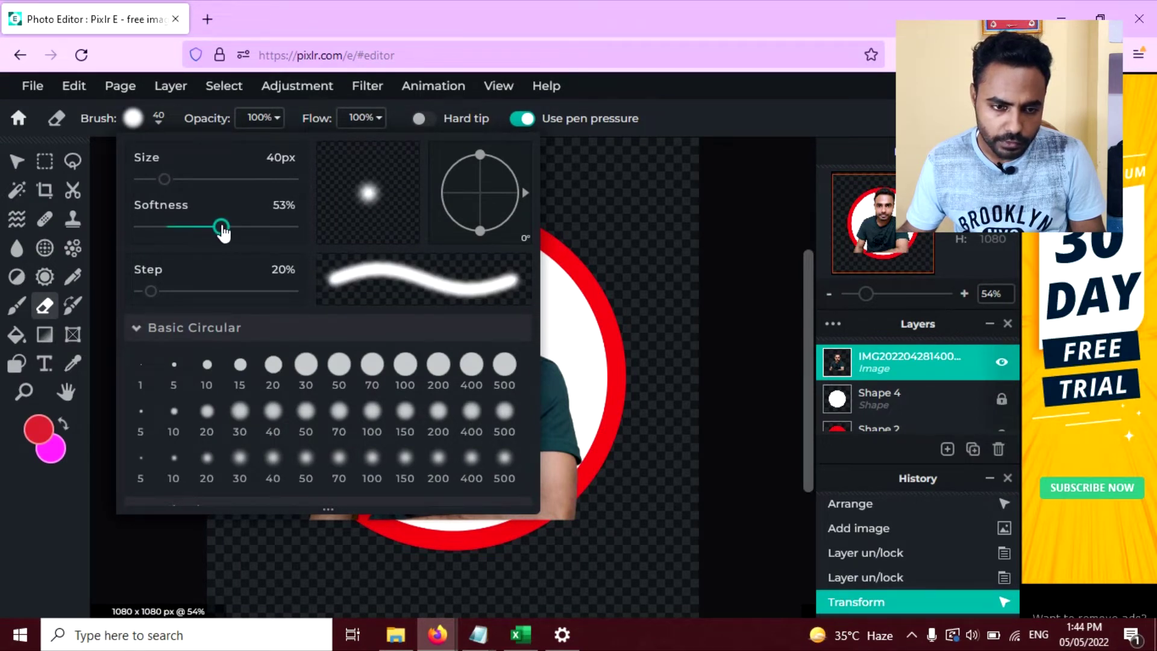
pyautogui.moveTo(164, 180); pyautogui.dragTo(186, 179)
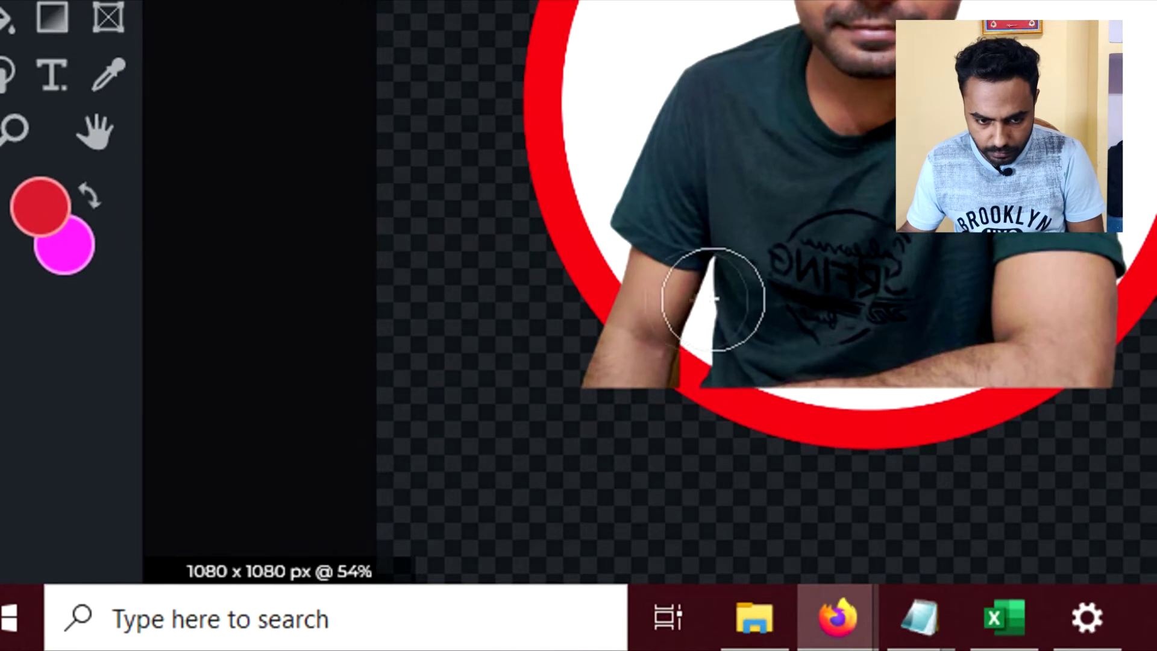
pyautogui.moveTo(607, 406)
pyautogui.mouseDown()
pyautogui.moveTo(644, 422)
pyautogui.moveTo(586, 362)
pyautogui.mouseUp()
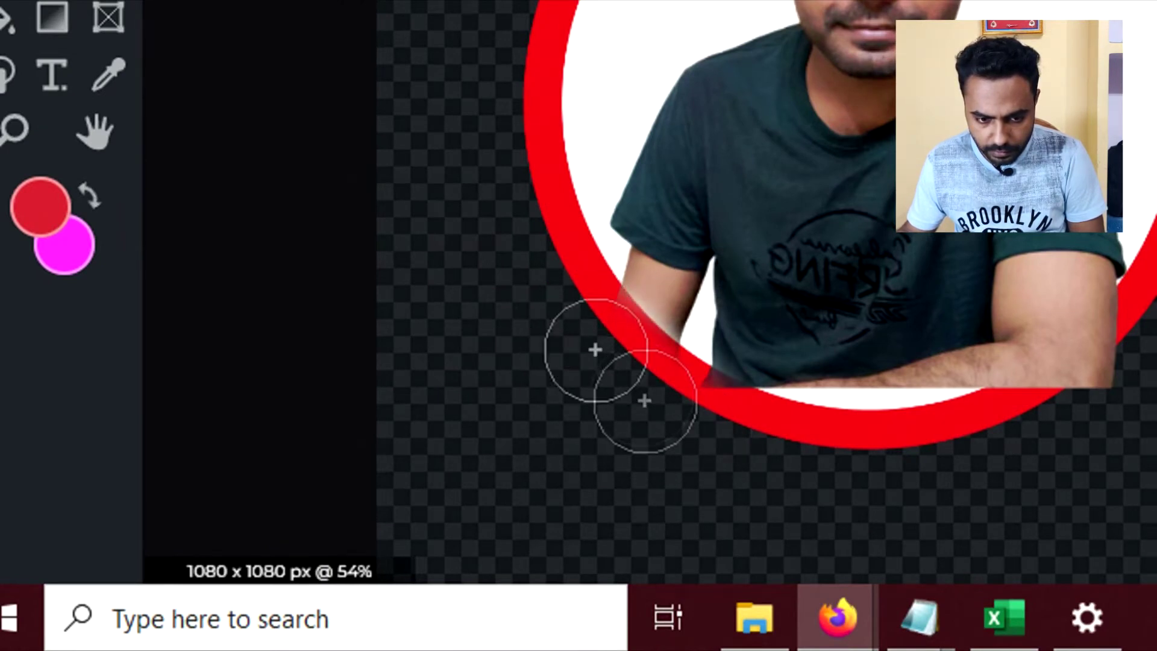
pyautogui.moveTo(801, 421); pyautogui.dragTo(859, 434)
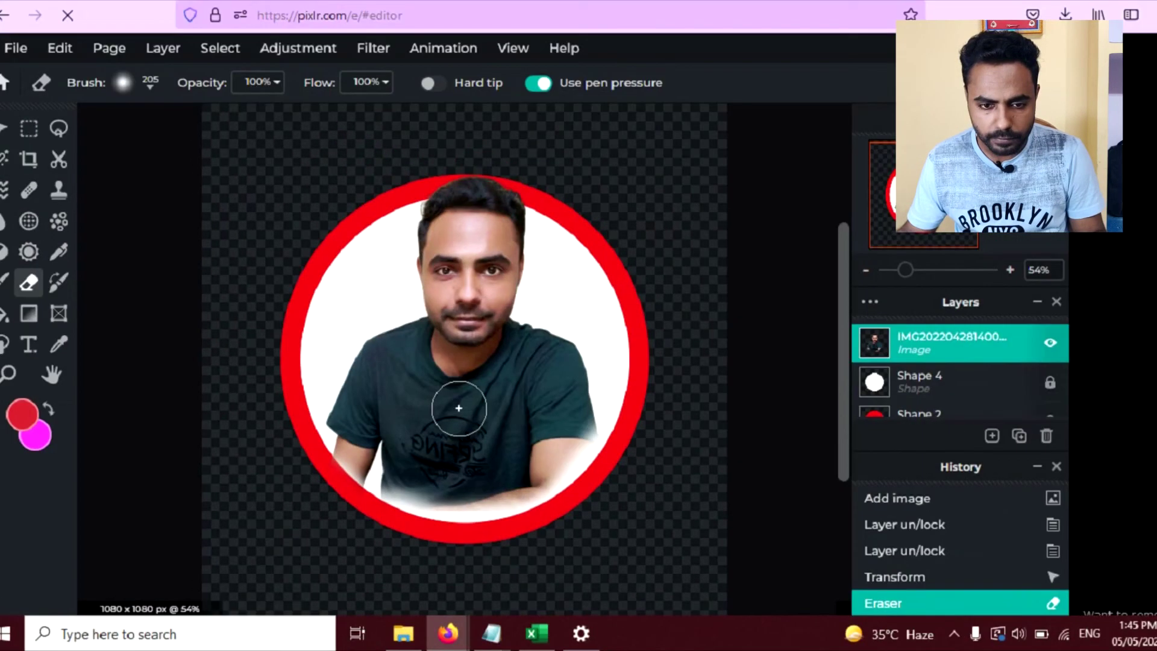
# - Lock the portrait photo layer
pyautogui.scroll(1, 639, 320)
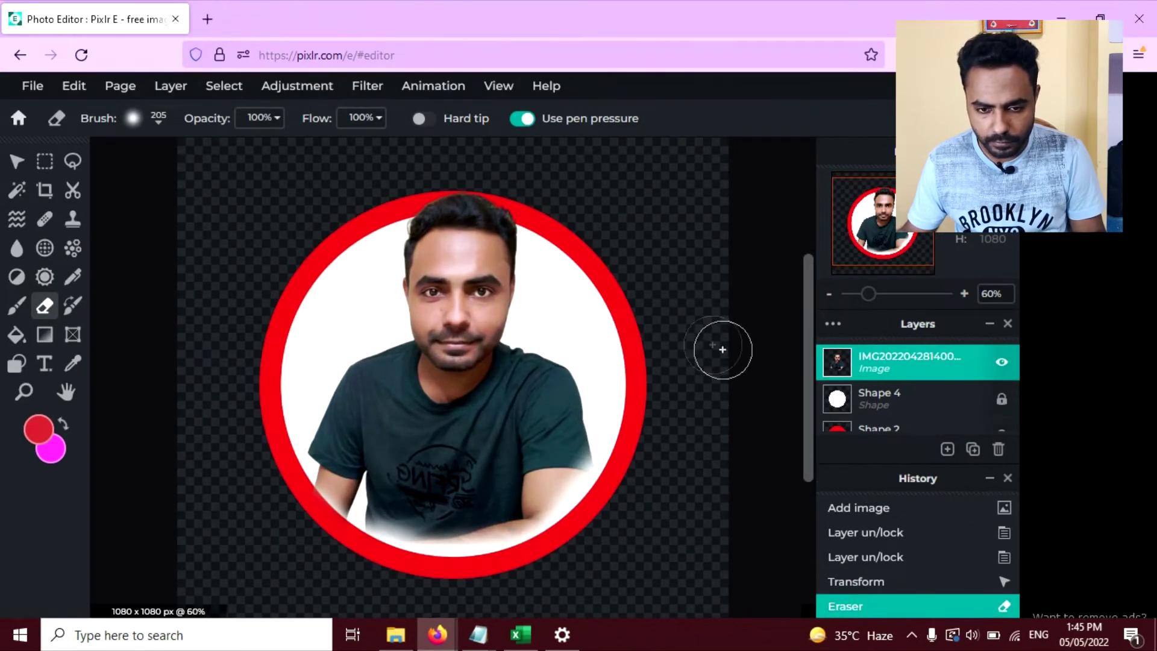
pyautogui.scroll(-2, 877, 408)
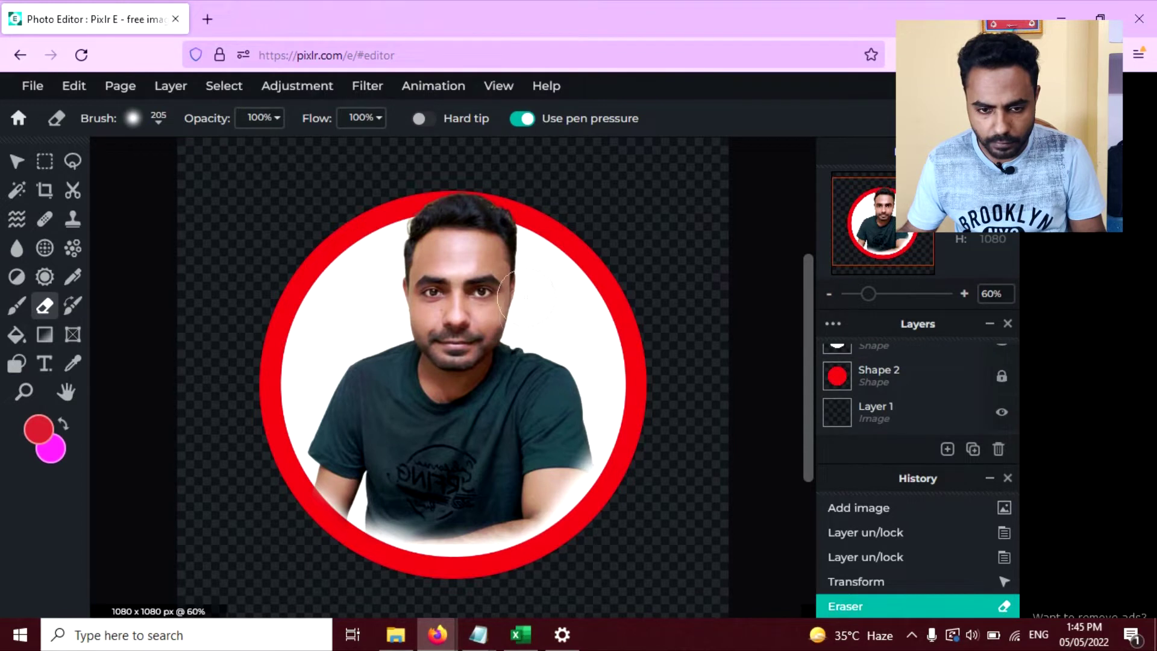
pyautogui.scroll(2, 892, 392)
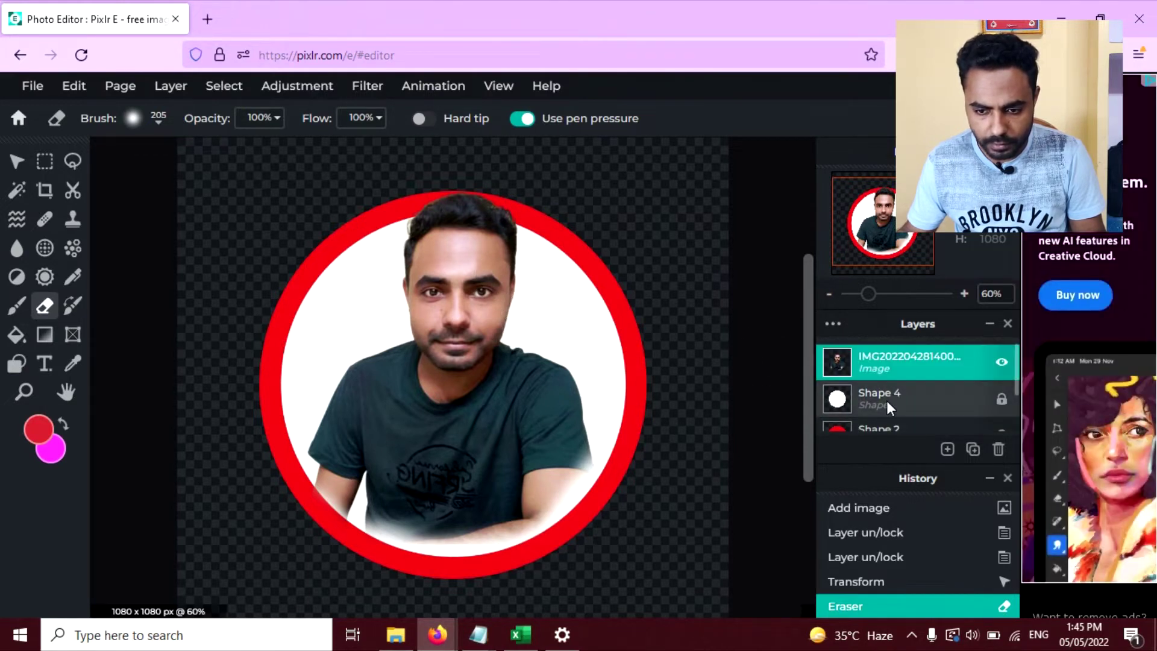
pyautogui.click(884, 400)
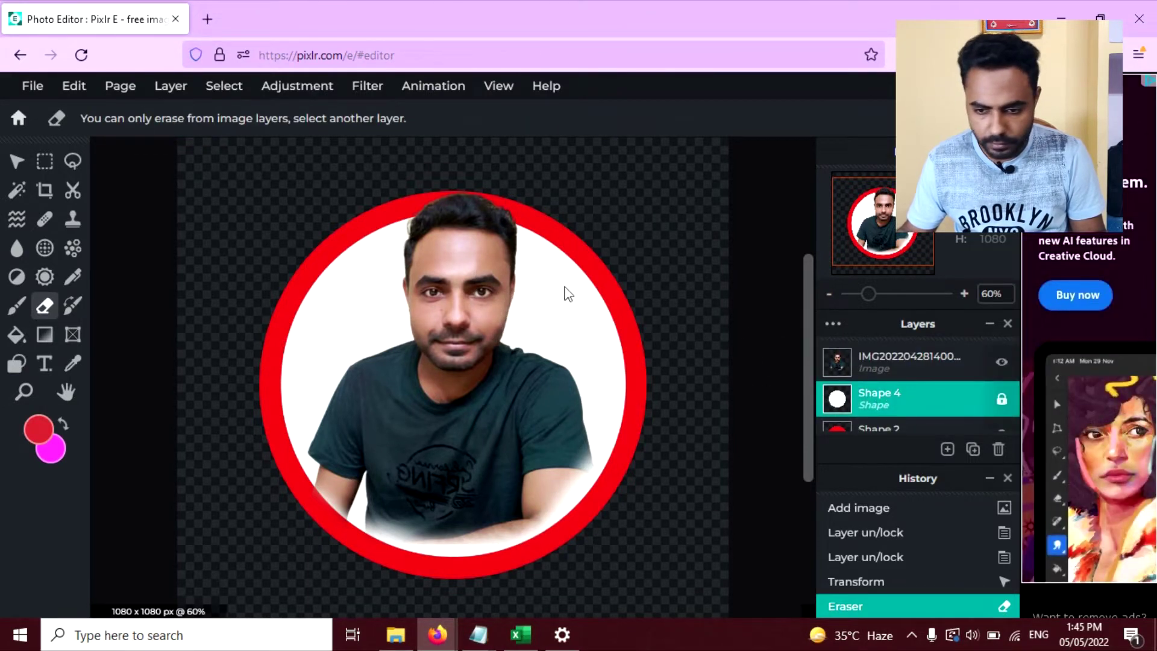
pyautogui.click(900, 366)
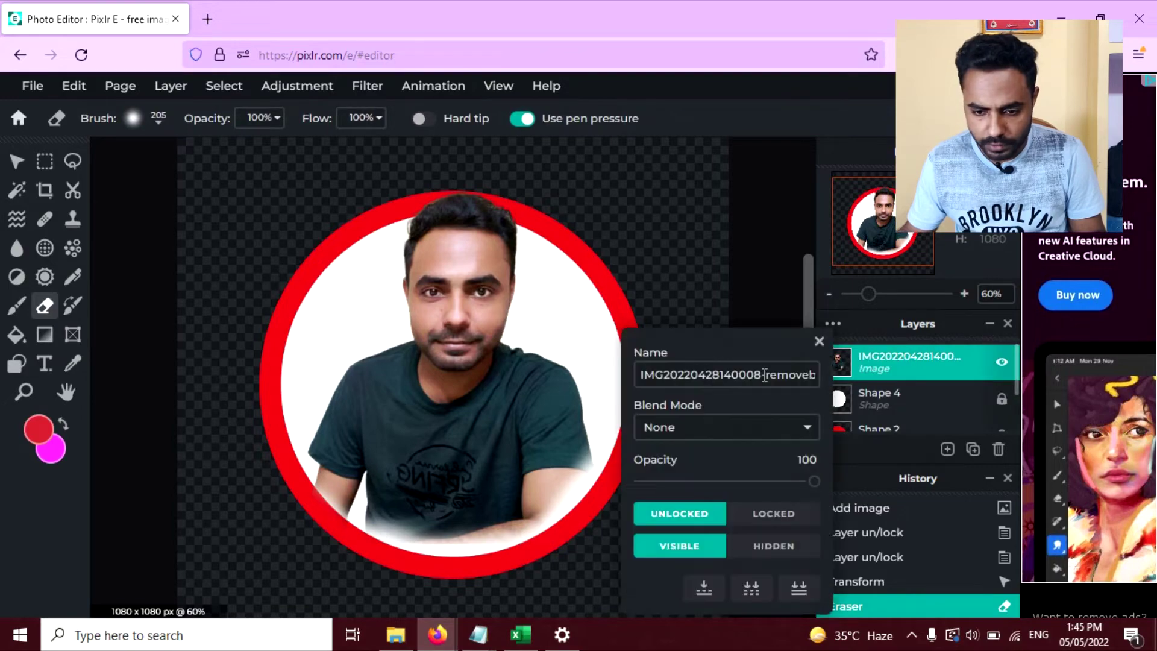
pyautogui.click(771, 513)
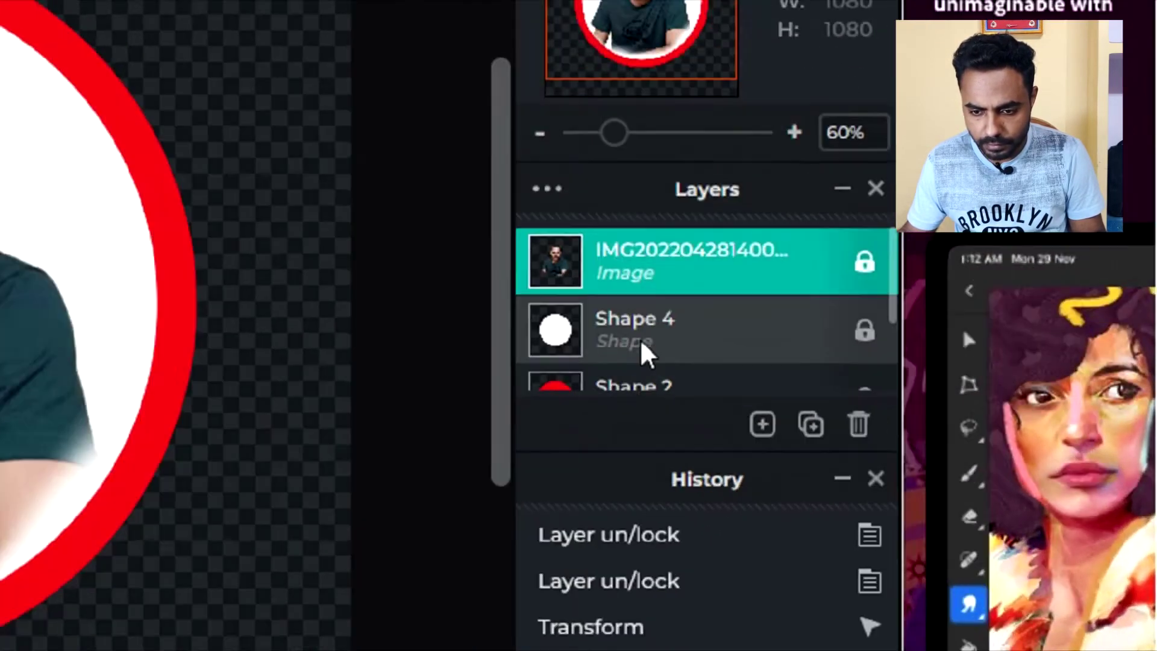
# - Unlock the white circle's Shape 4 layer
pyautogui.click(885, 397)
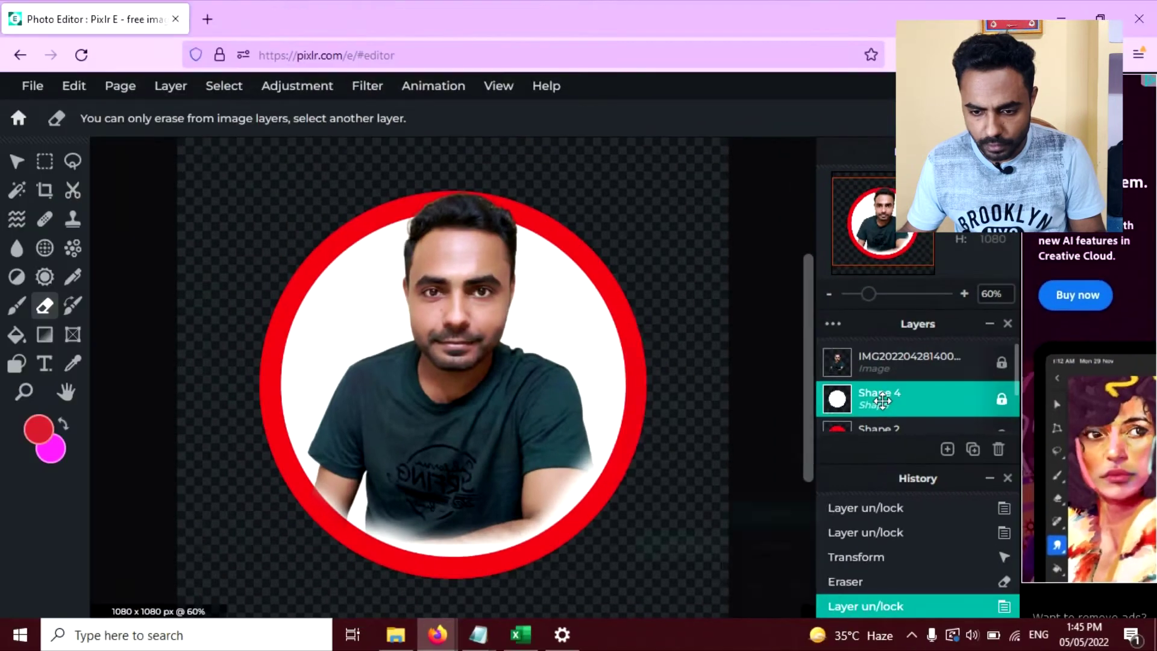
pyautogui.click(883, 400)
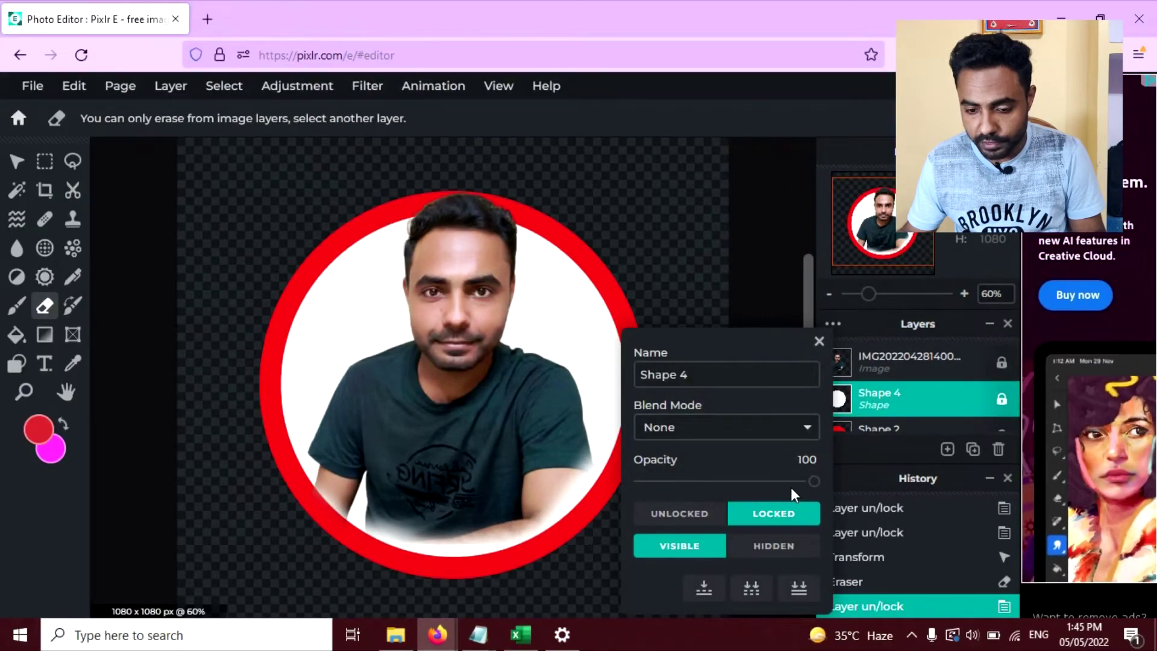
pyautogui.click(777, 515)
pyautogui.click(861, 410)
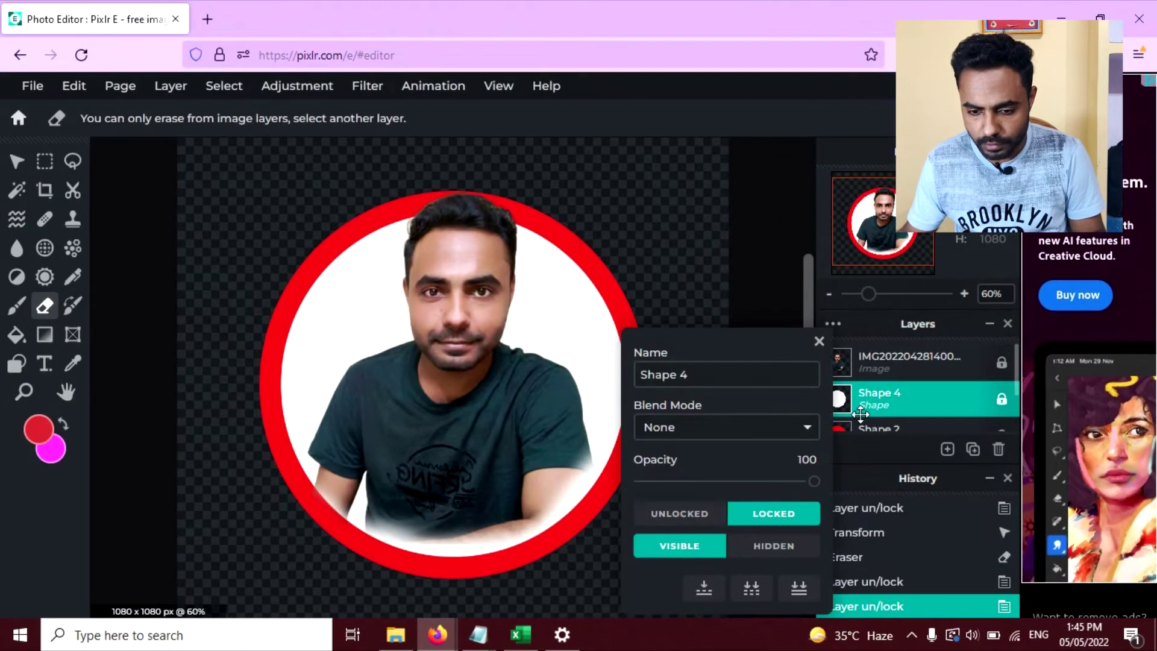
pyautogui.click(693, 513)
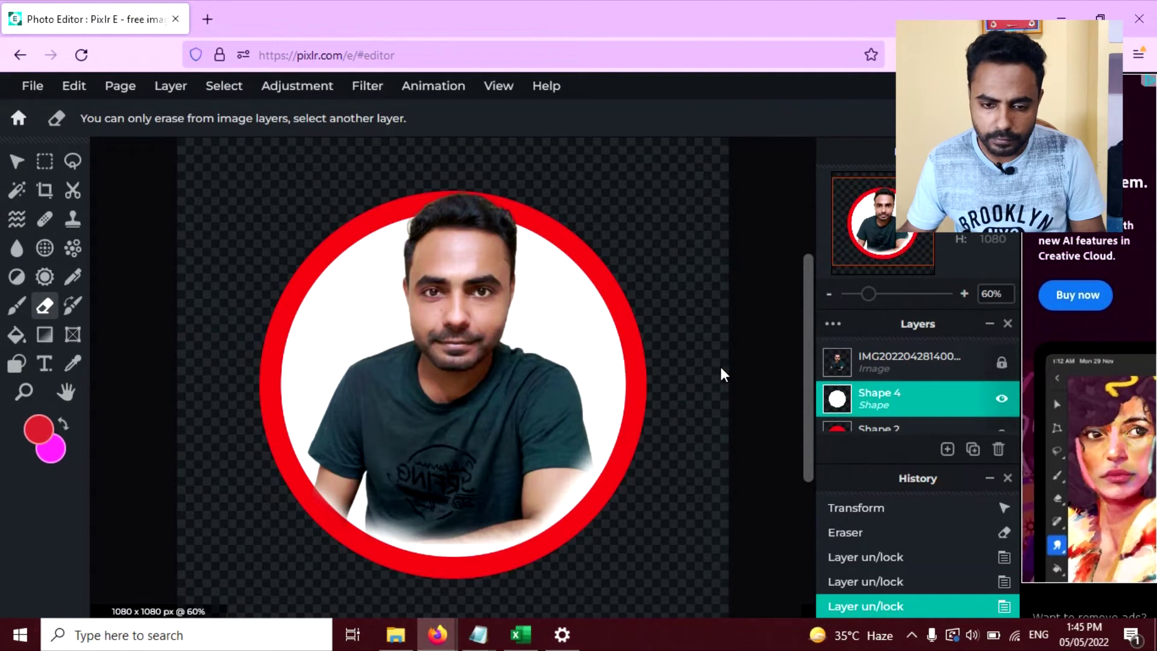
# - Shrink the white circle slightly and snap it back to the centre of the red ring
pyautogui.click(20, 168)
pyautogui.moveTo(275, 208); pyautogui.dragTo(294, 225)
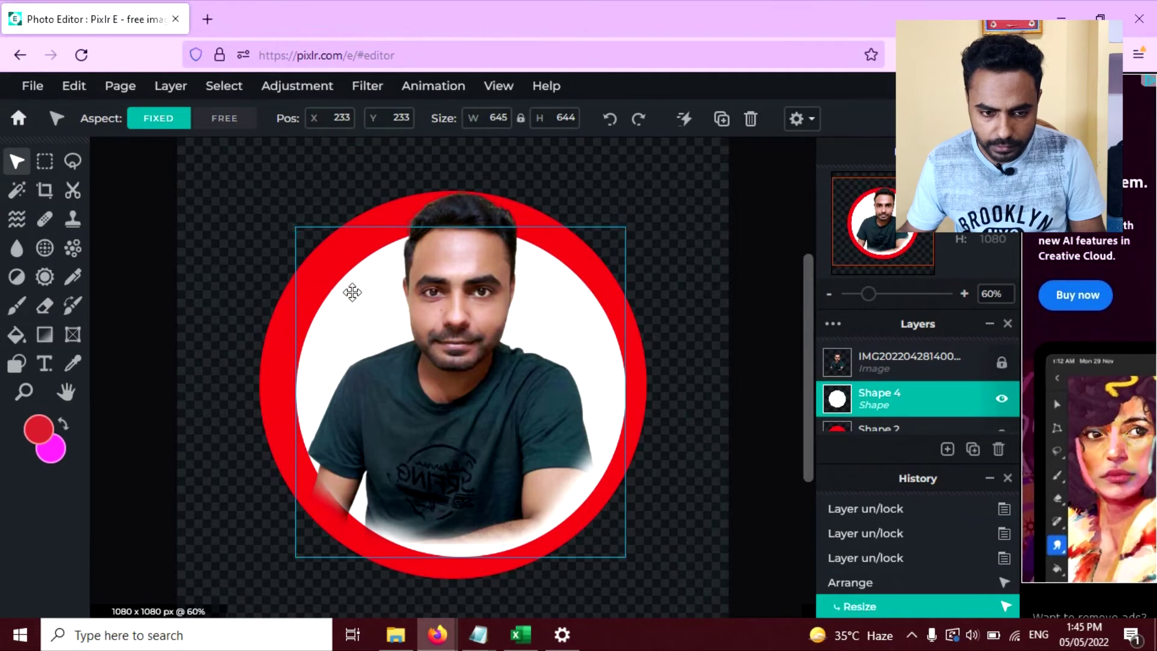
pyautogui.moveTo(353, 292); pyautogui.dragTo(342, 294)
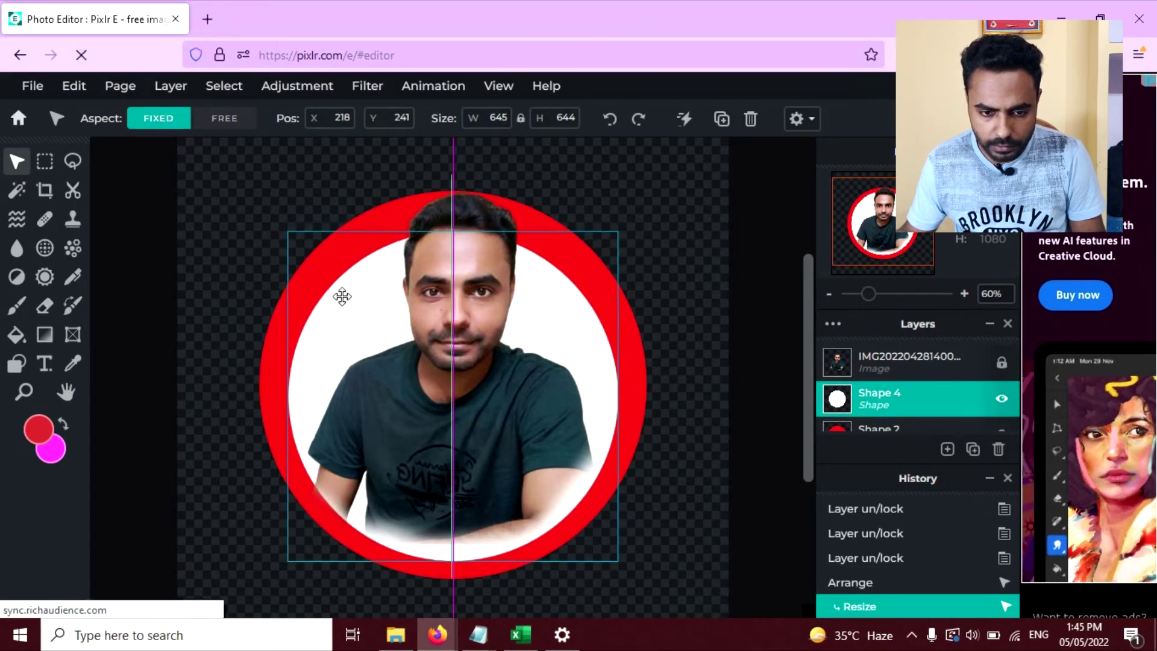
pyautogui.moveTo(341, 294); pyautogui.dragTo(339, 284)
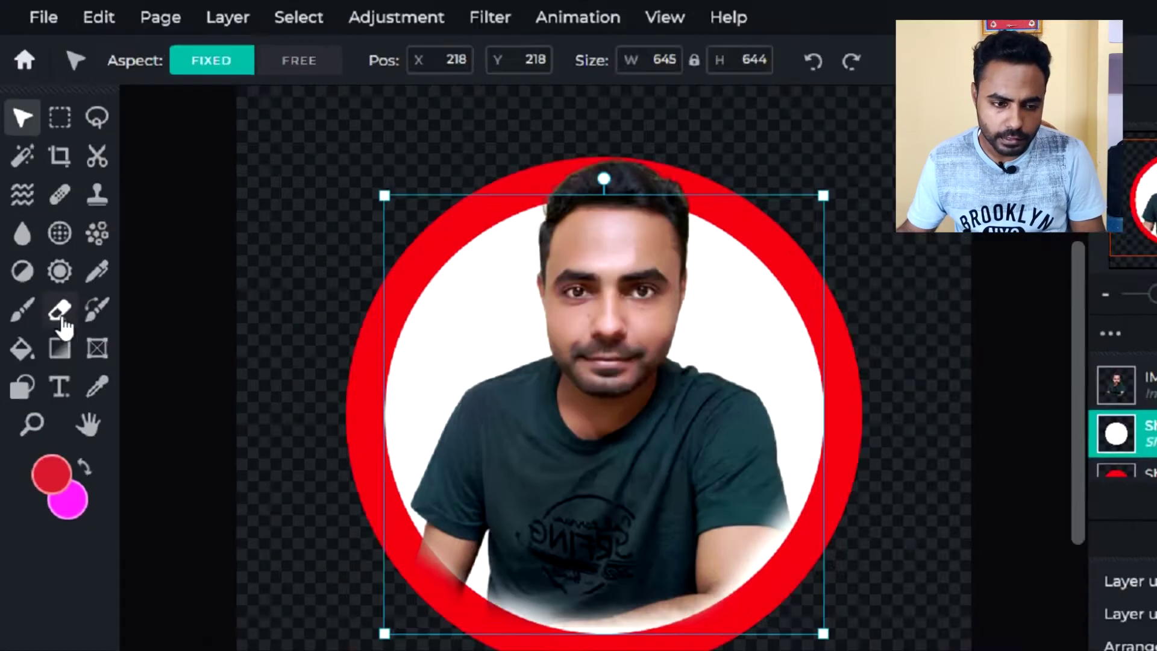
pyautogui.click(45, 306)
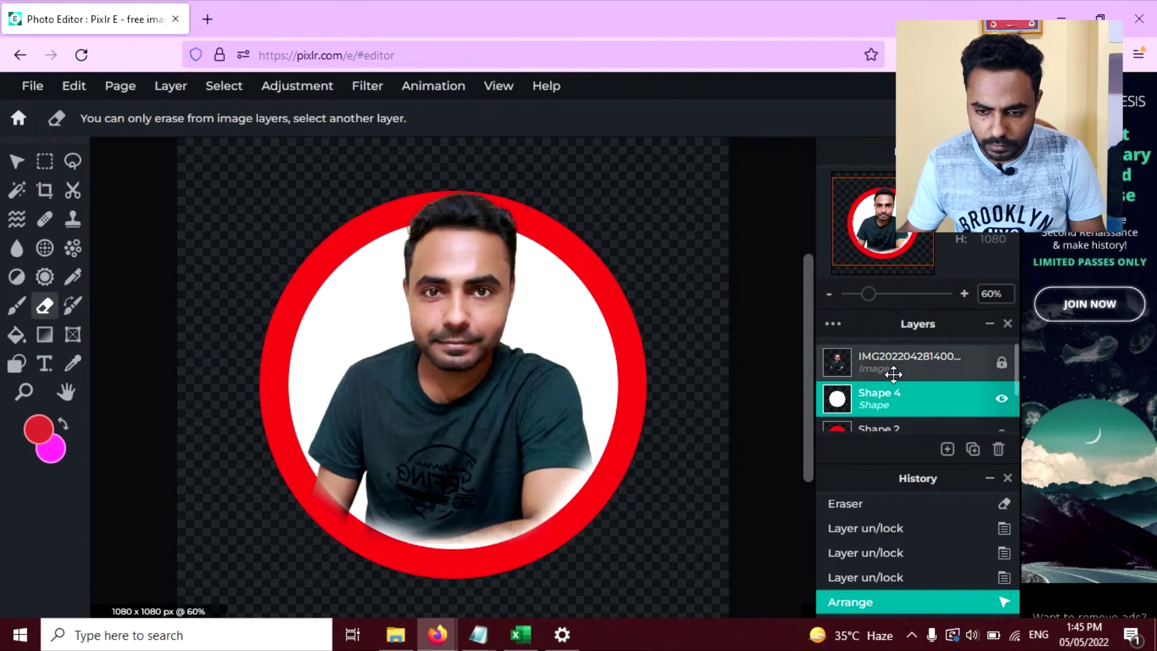
# - Unlock the portrait layer and erase the shirt's bottom so it fades into white
pyautogui.click(892, 364)
pyautogui.click(948, 371)
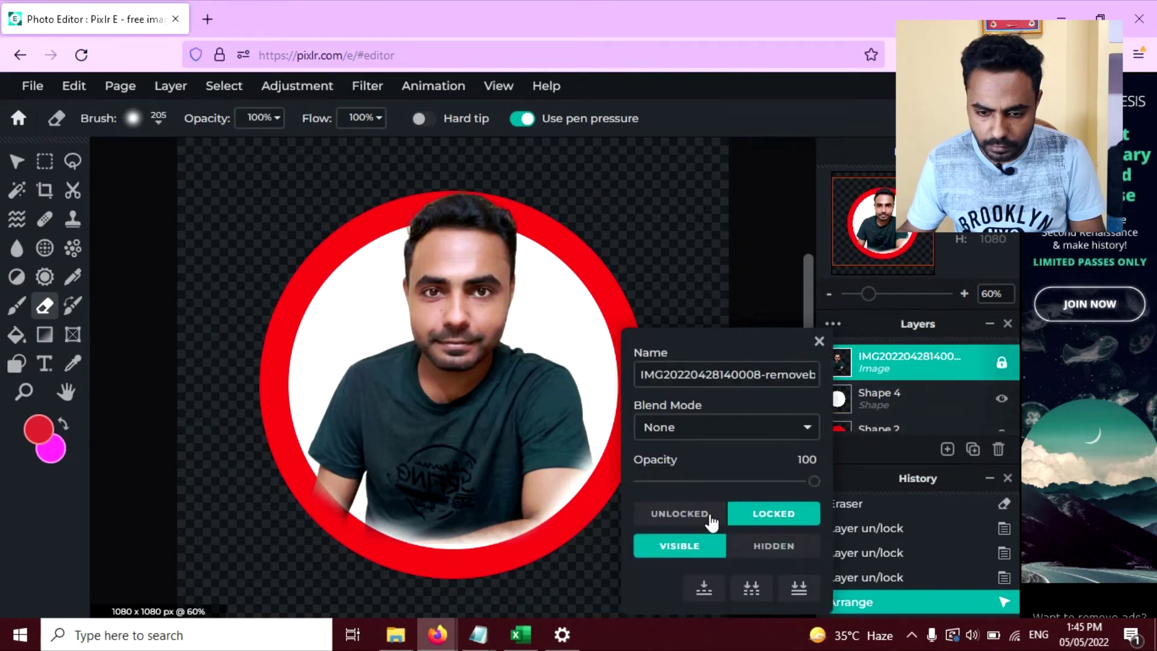
pyautogui.click(679, 513)
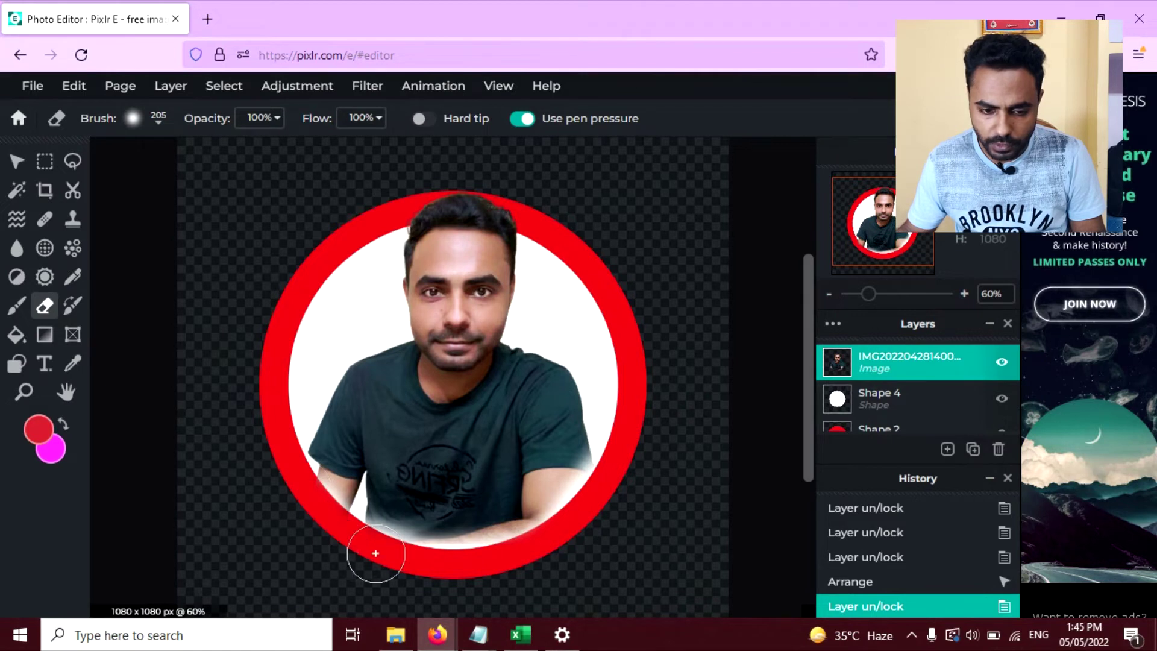
pyautogui.moveTo(375, 553)
pyautogui.mouseDown()
pyautogui.moveTo(595, 486)
pyautogui.moveTo(496, 581)
pyautogui.mouseUp()
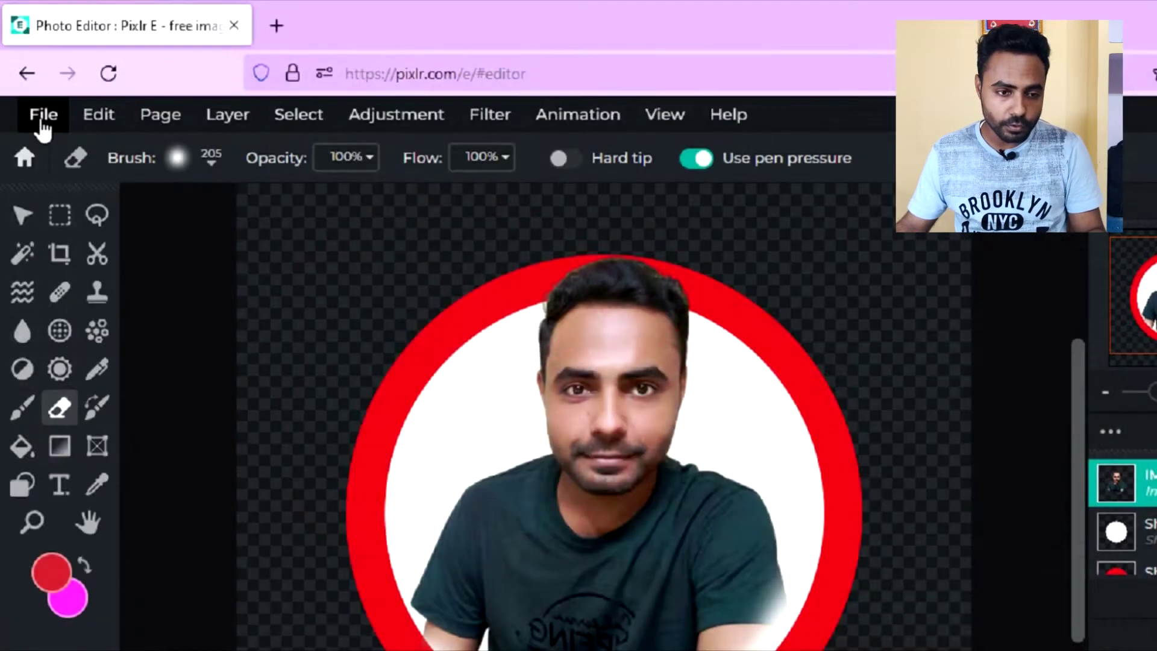
# - Export the design as a transparent PNG named 'Profile Picture Insta' and download it
pyautogui.click(33, 90)
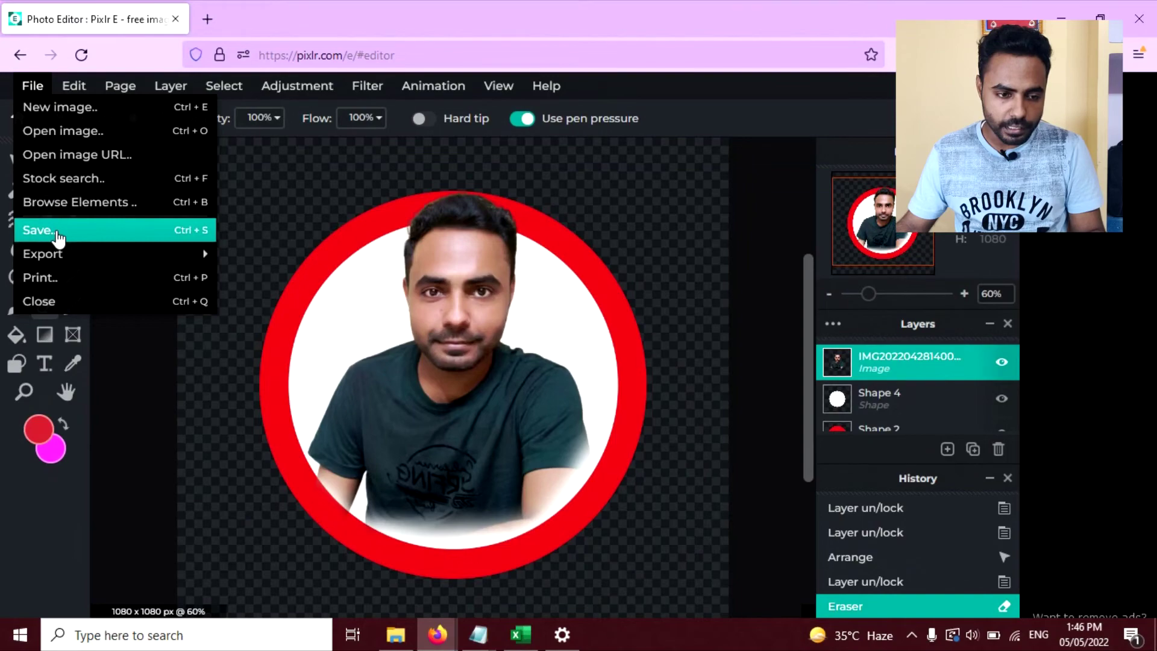
pyautogui.click(59, 235)
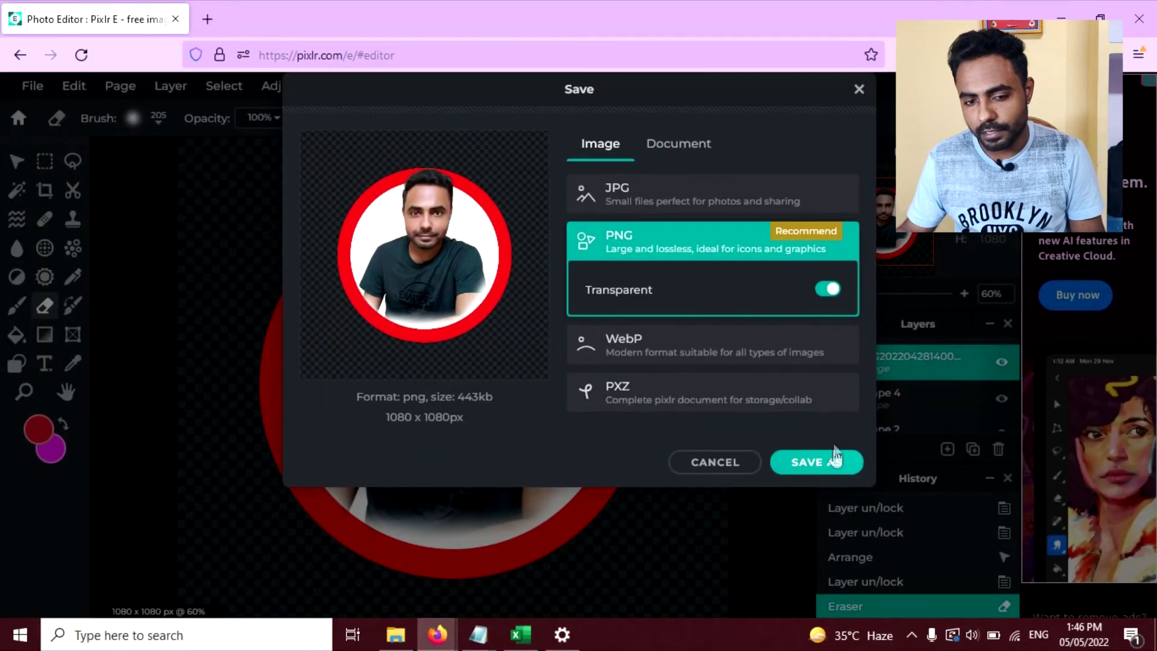
pyautogui.click(834, 461)
pyautogui.write('Profile Picture Insta')
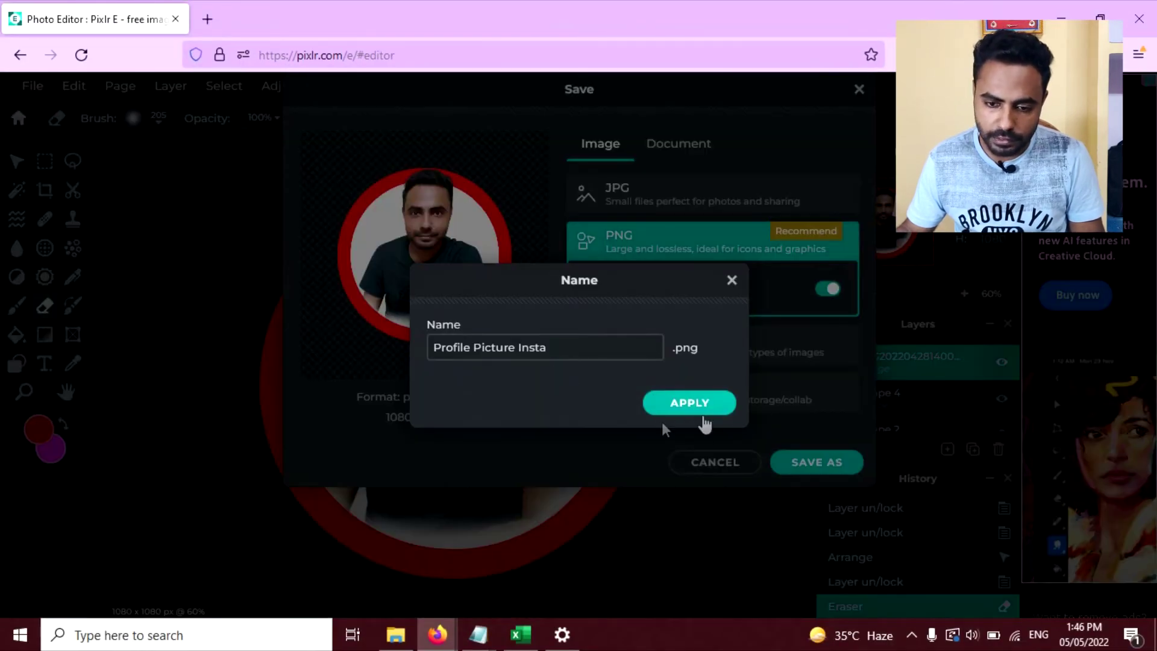
pyautogui.click(704, 411)
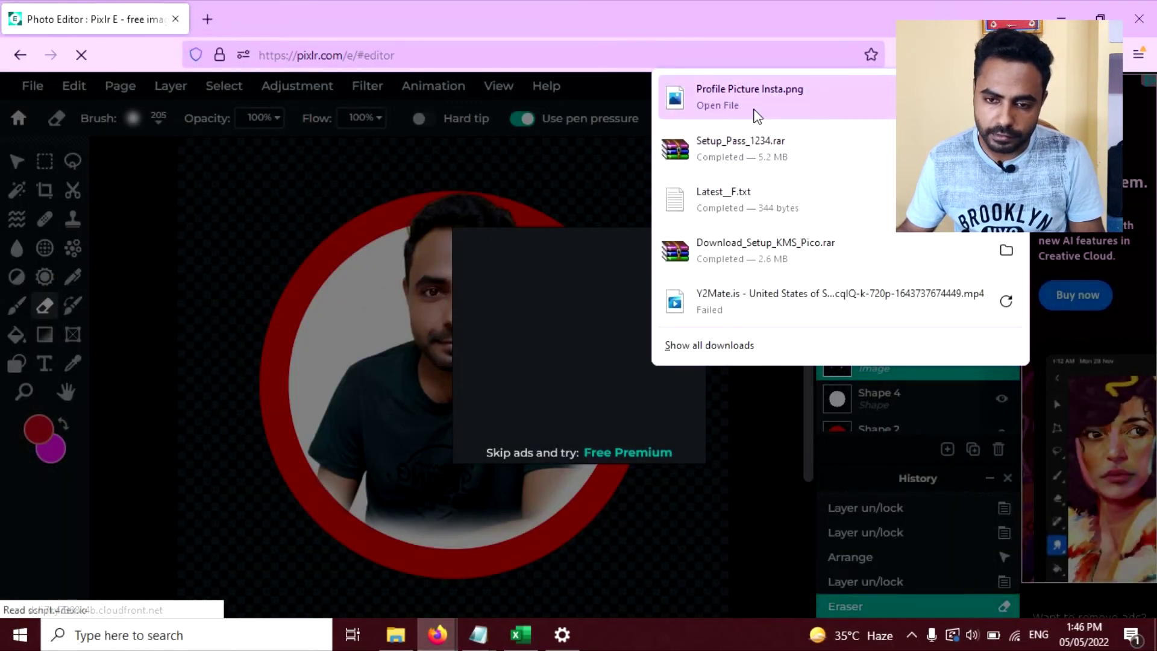